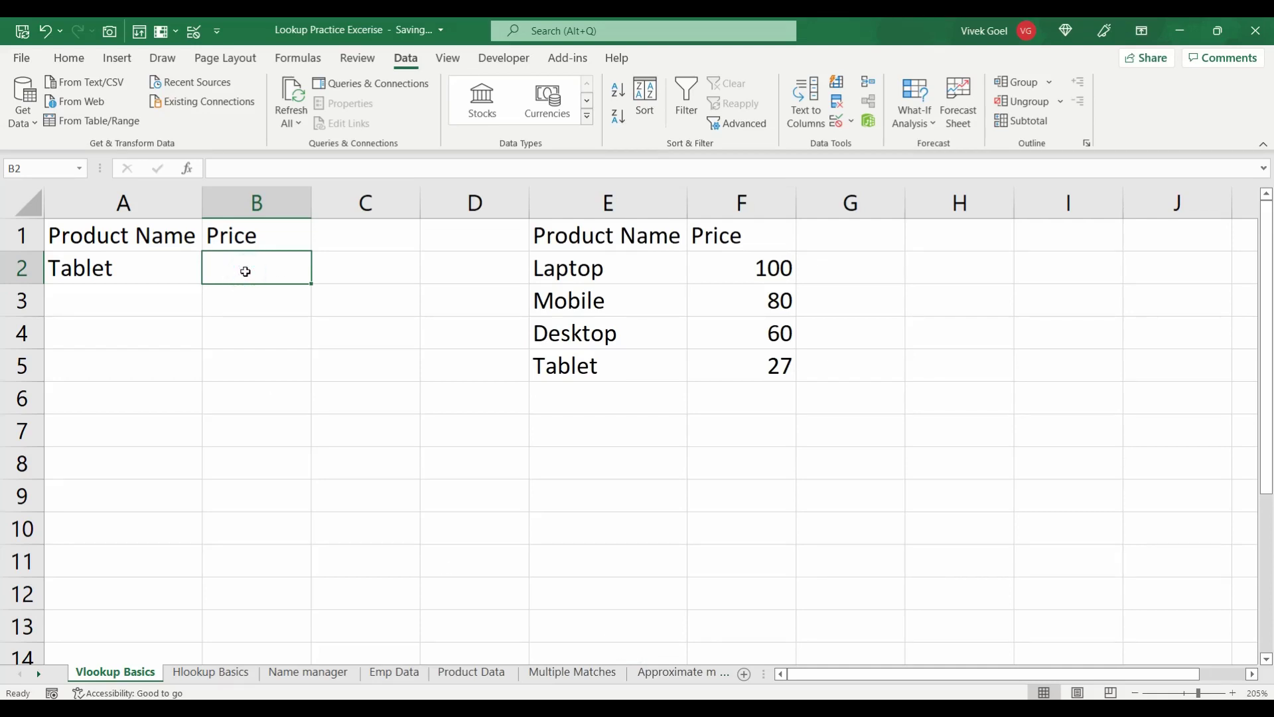
Step: Pick Desktop for A2 from the E2:E5 product dropdown, after first trying Mobile
left_click_drag(577, 265, 578, 360)
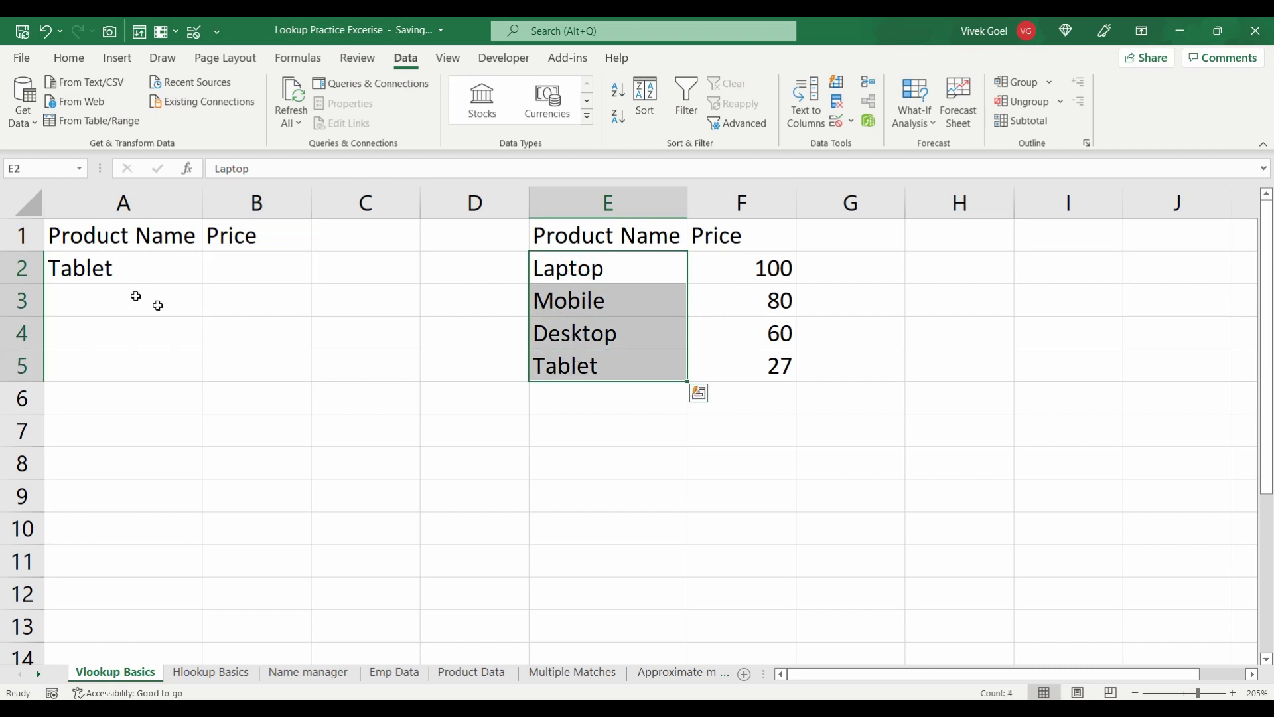
left_click(109, 270)
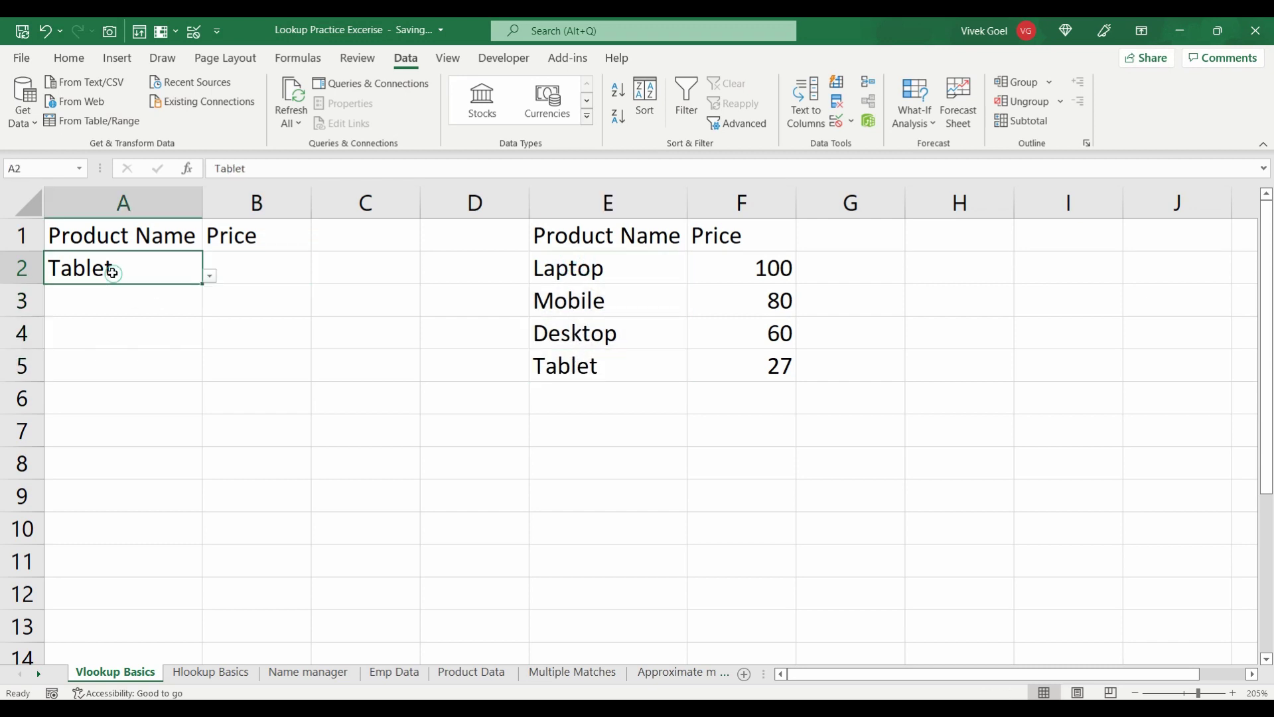
left_click(211, 276)
left_click(97, 325)
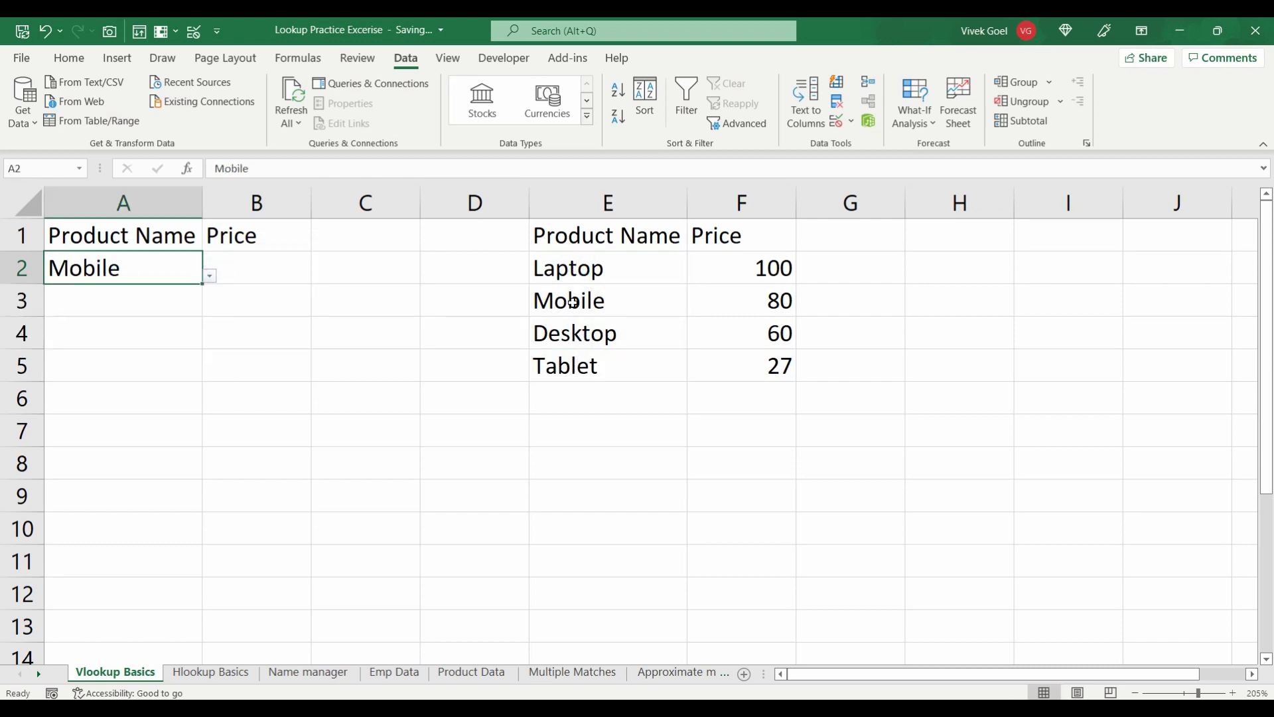
left_click(209, 276)
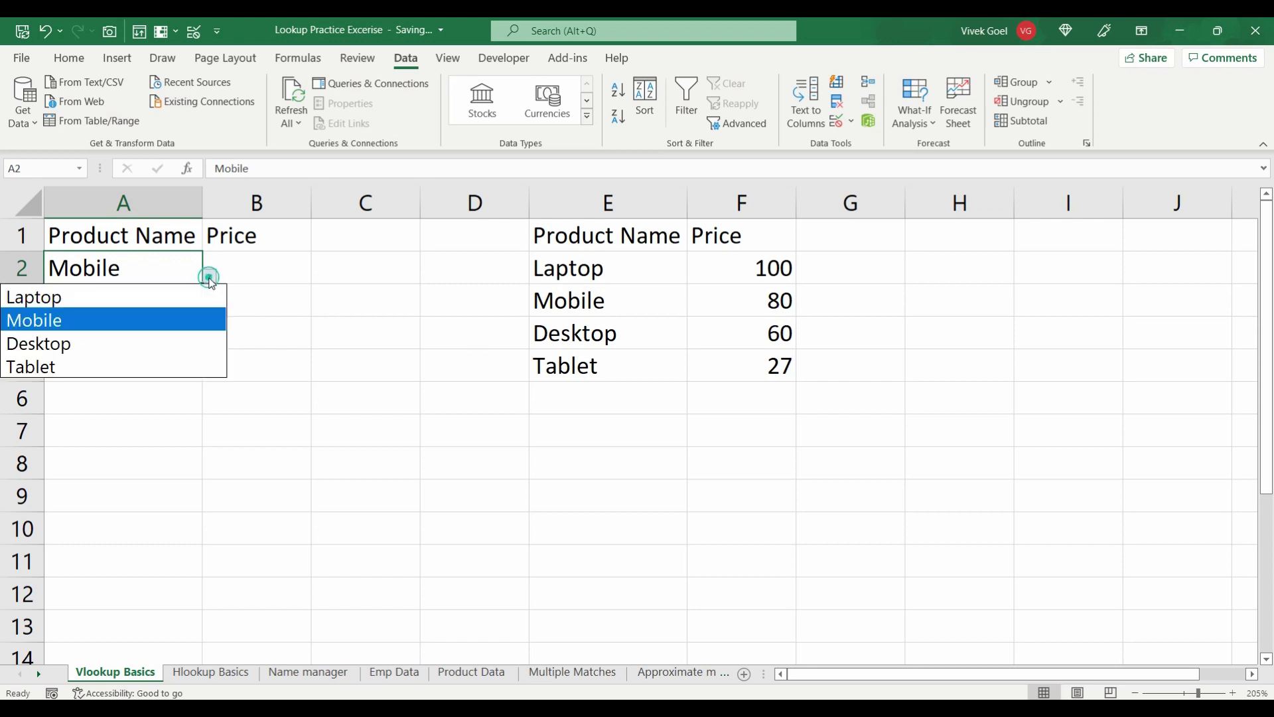
left_click(152, 335)
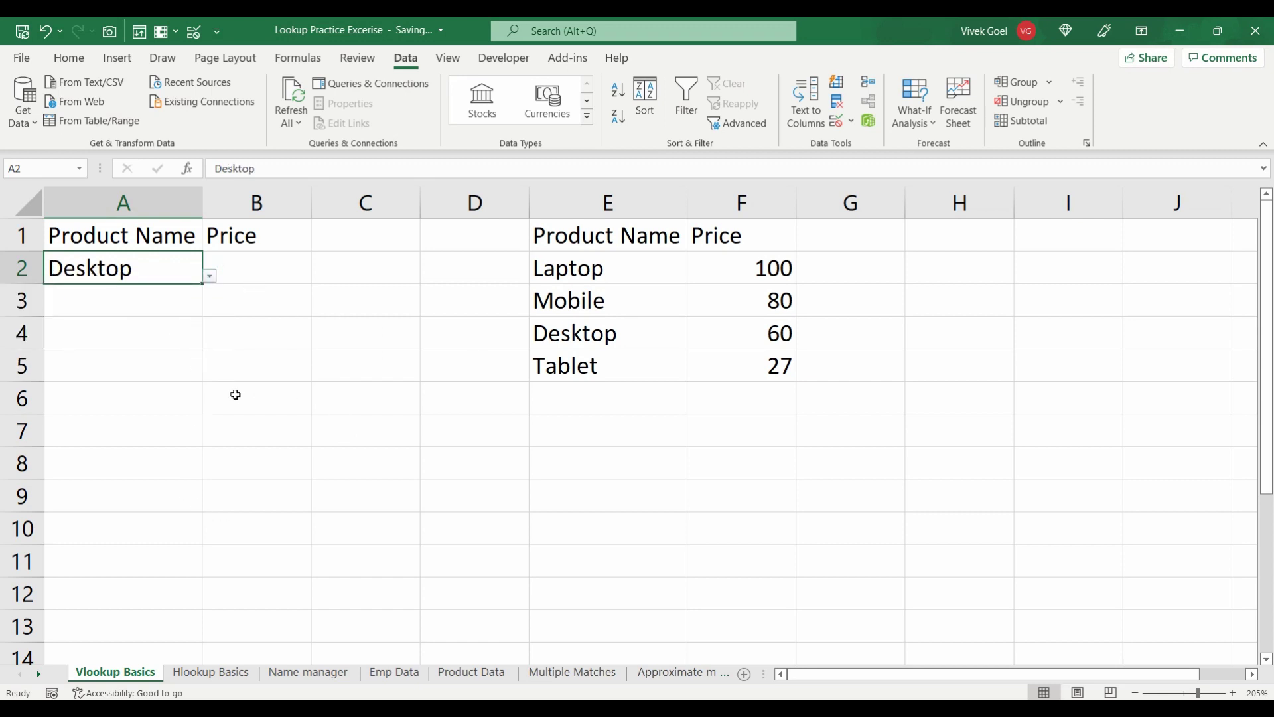
left_click(259, 270)
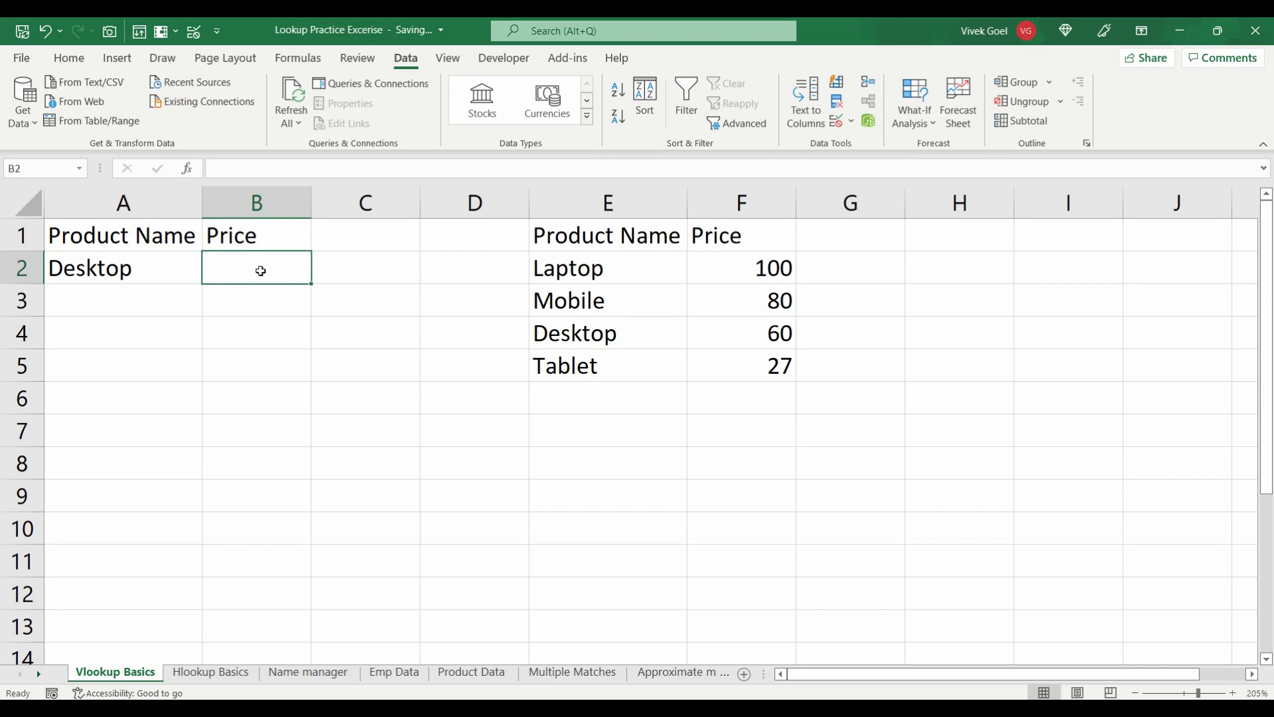
Step: On Hlookup Basics, start =HLO and =INDEX formulas in C11, cancelling both
left_click(204, 674)
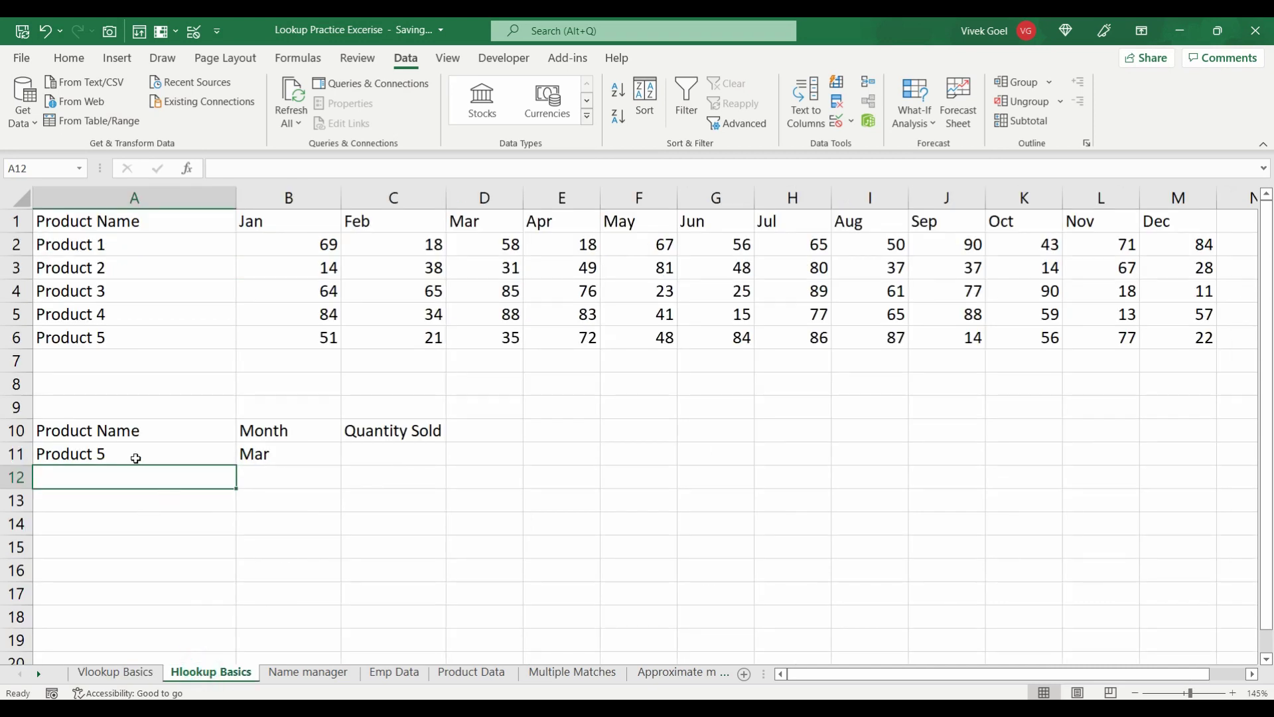
left_click(136, 458)
left_click(241, 457)
left_click(192, 463)
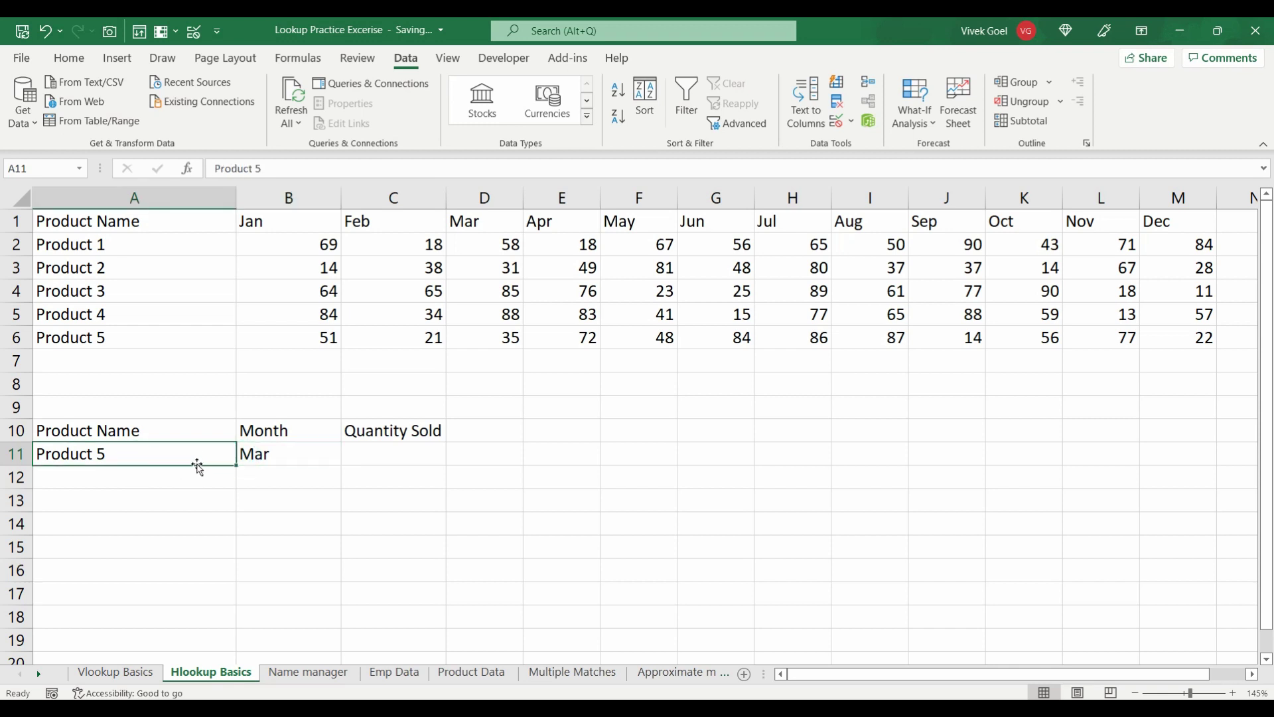
left_click(262, 461)
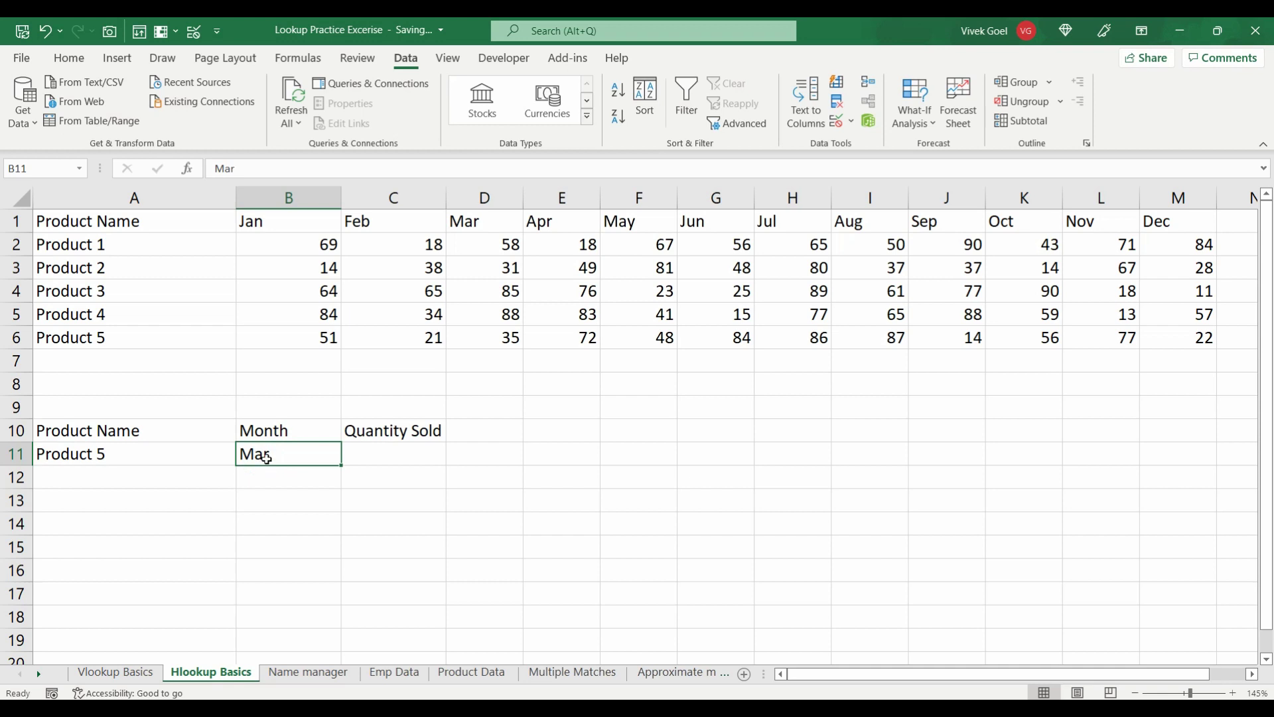
left_click(345, 456)
type("=")
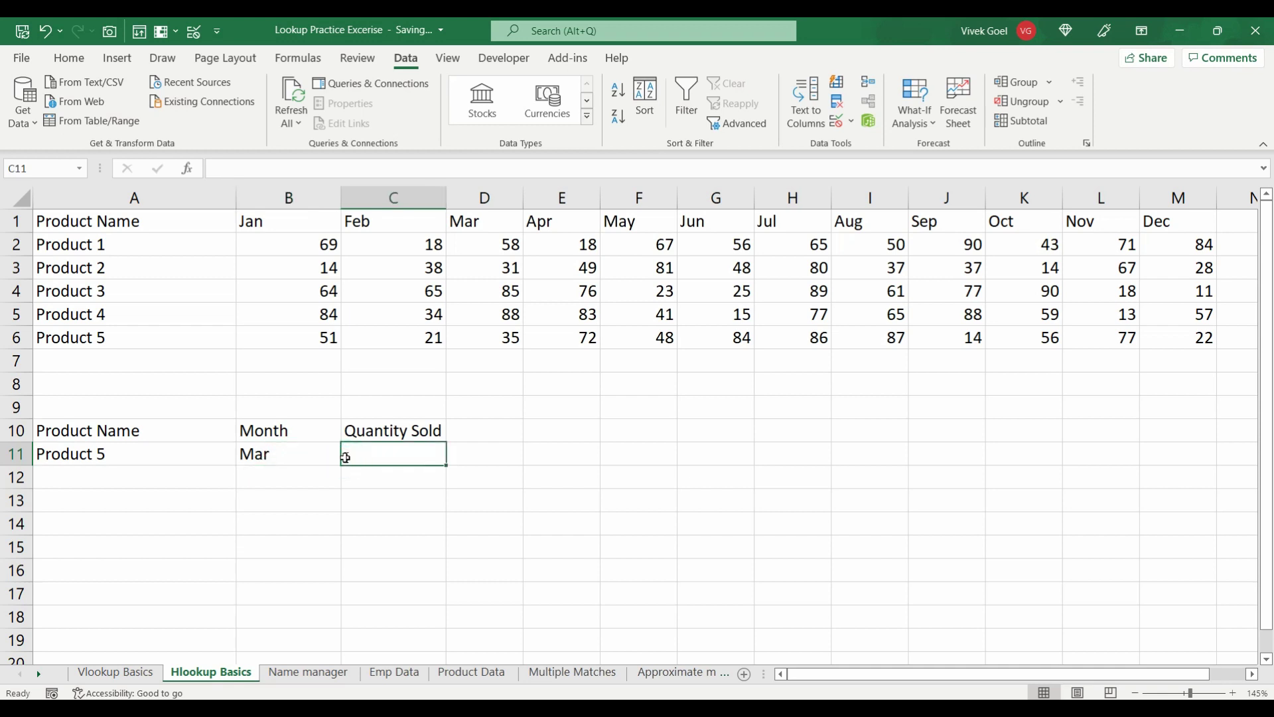
type("HLO")
key("Escape")
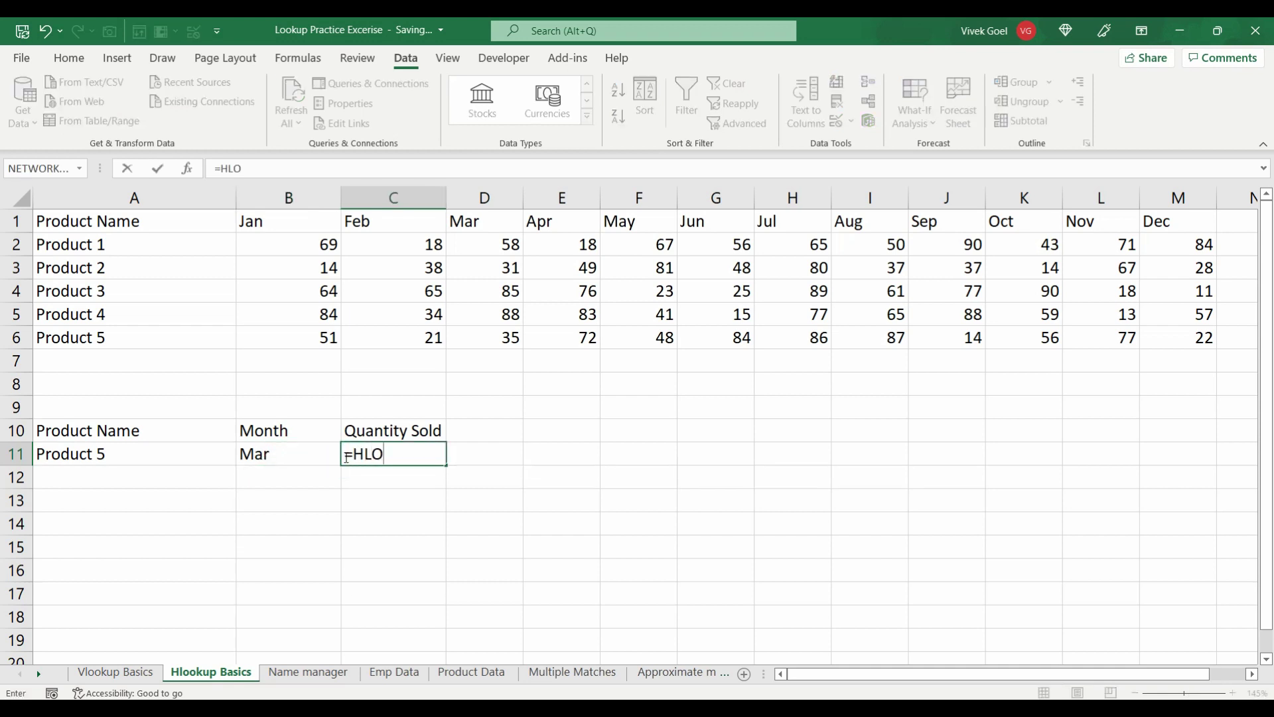
key("Escape")
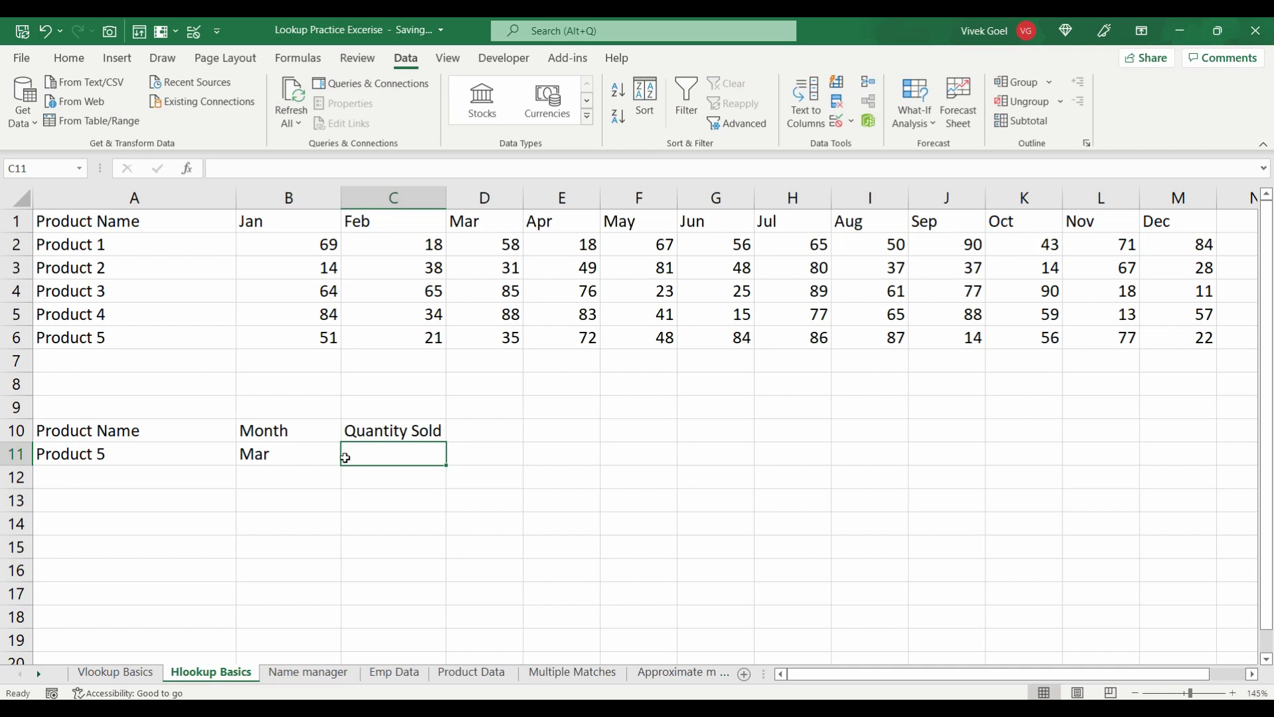
type("=INDEX")
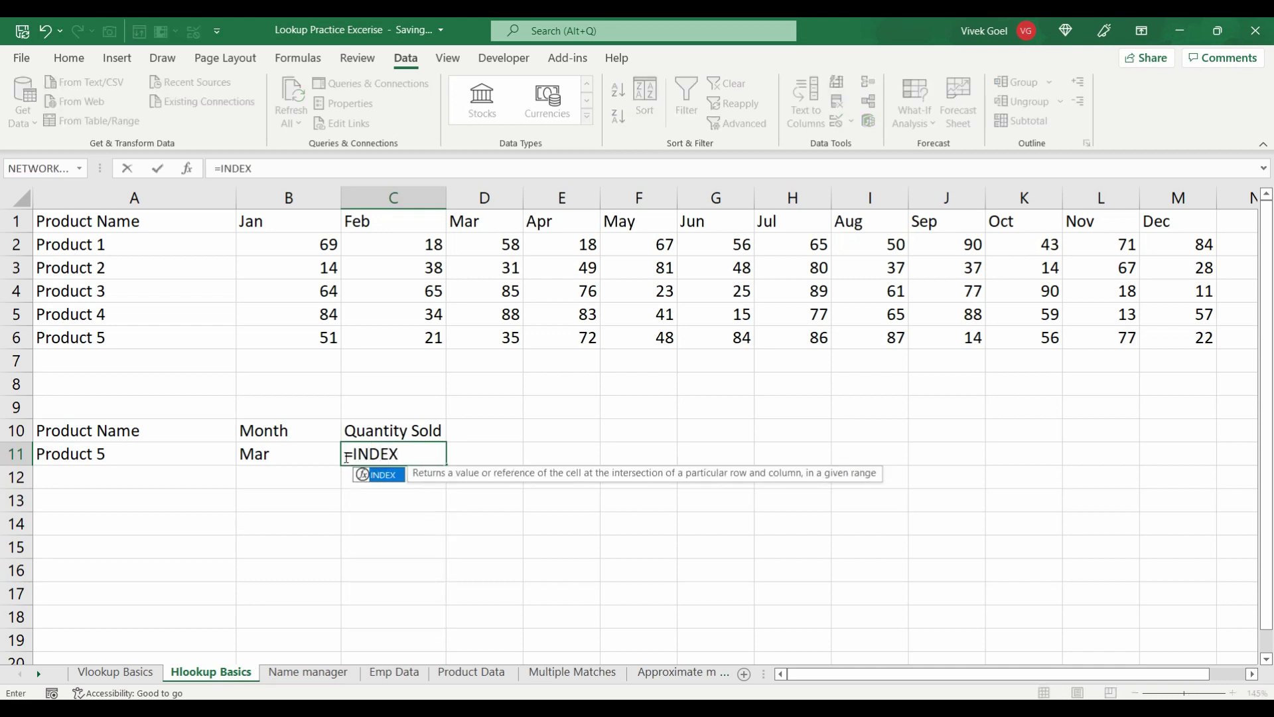
key("Escape")
key("Escape")
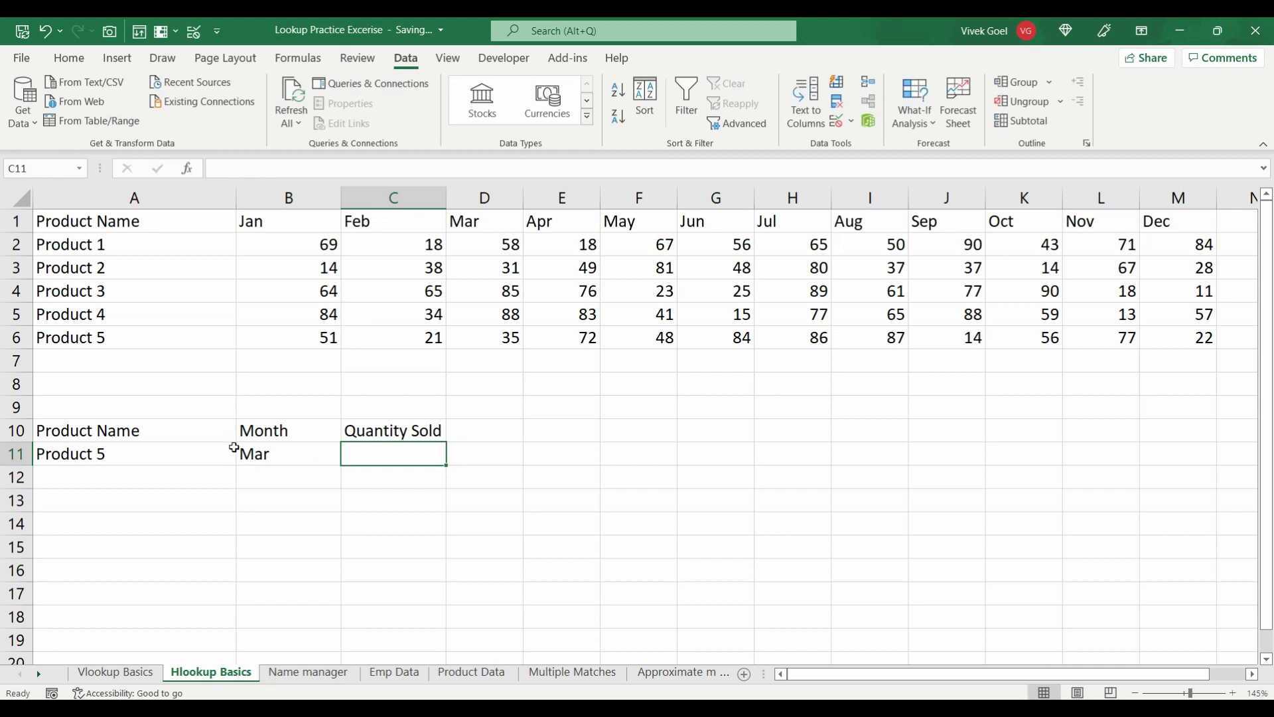
Step: Change the product name in A11 from Product 5 to Product 4
double_click(201, 446)
key("BackSpace")
type("4")
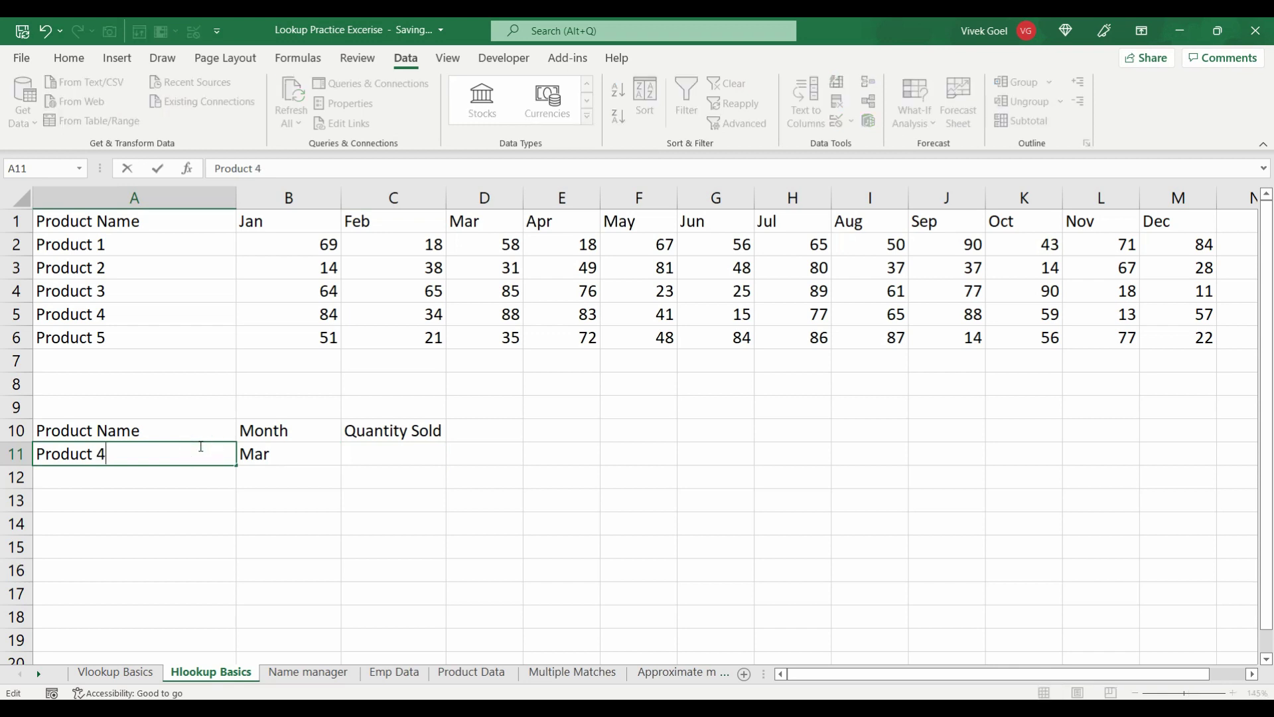
key("Return")
left_click(200, 446)
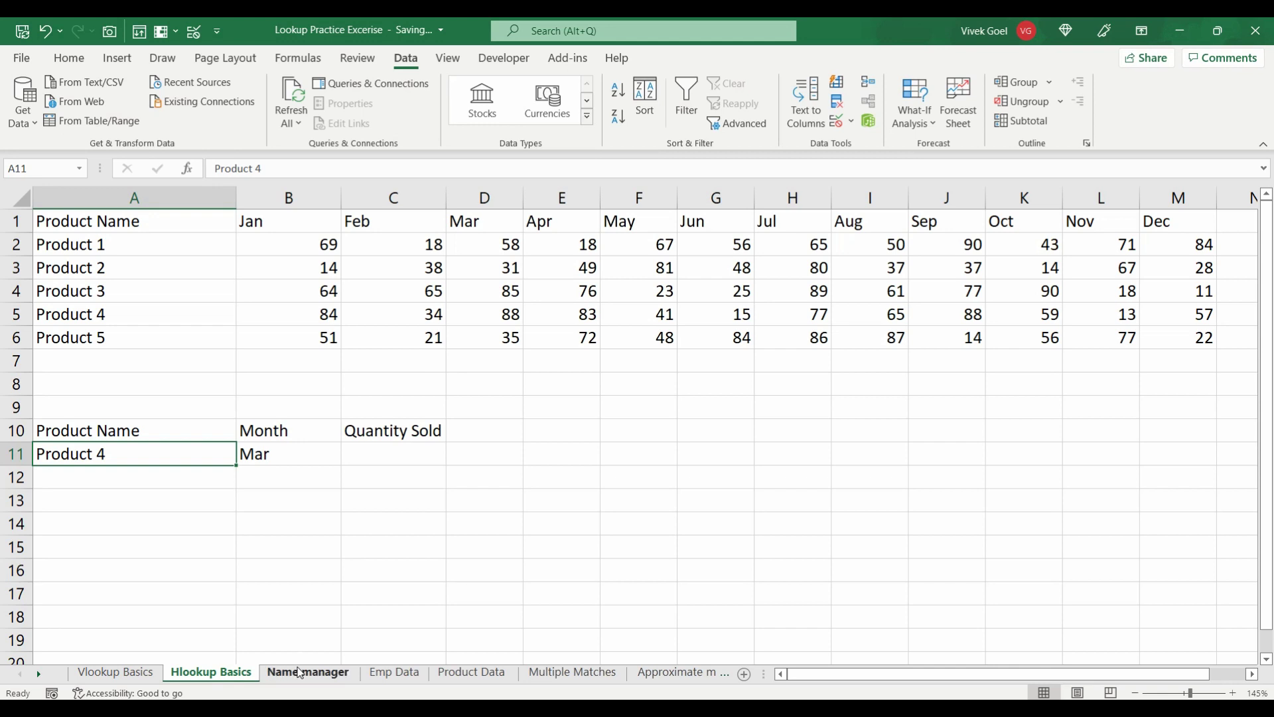
Step: On the Name manager sheet, check how far the orders table's ID column extends
left_click(300, 672)
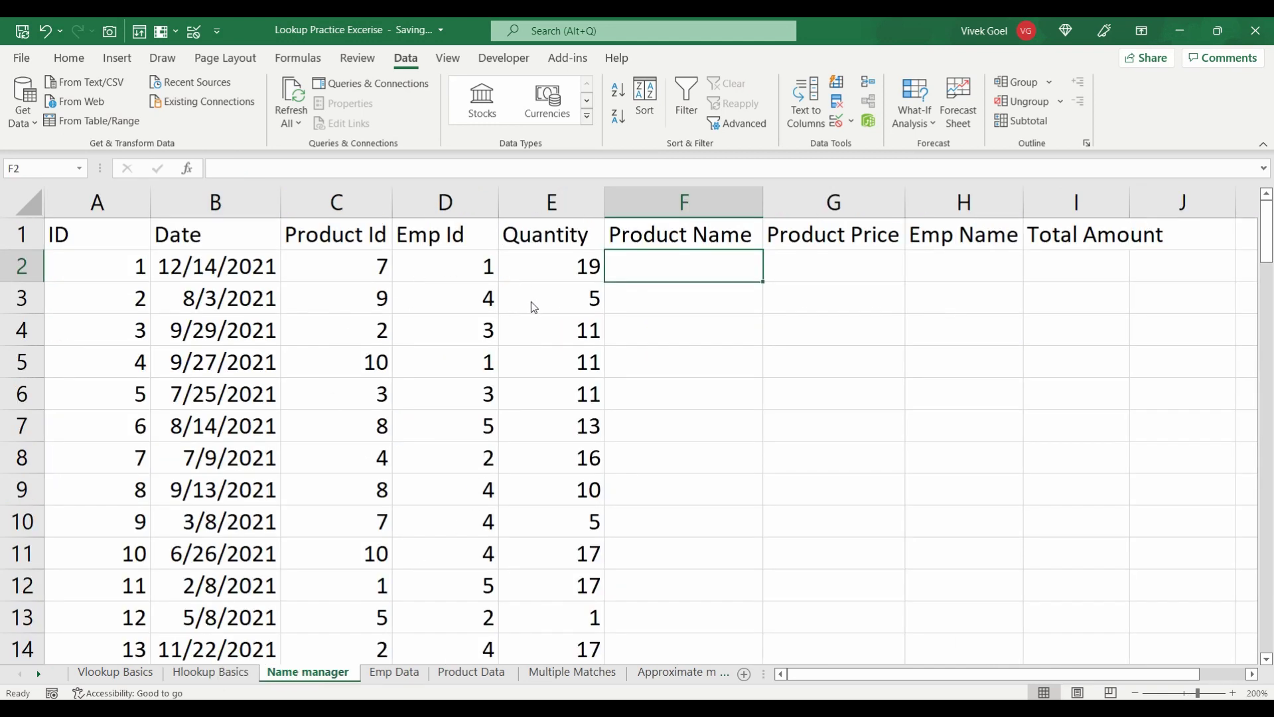
left_click(140, 267)
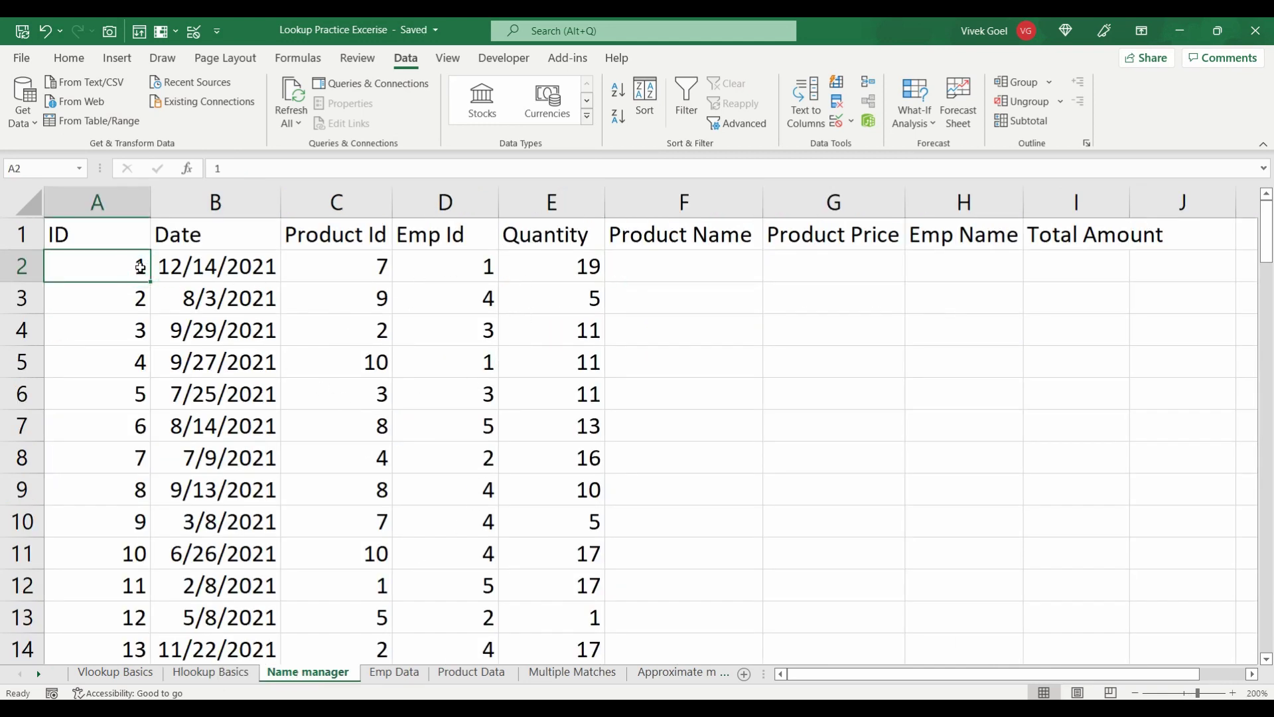
key("ctrl+shift+Down")
key("ctrl+Home")
key("Right")
key("Down")
Step: Select the empty Product Name, Product Price and Emp Name cells F2:H2
key("Right")
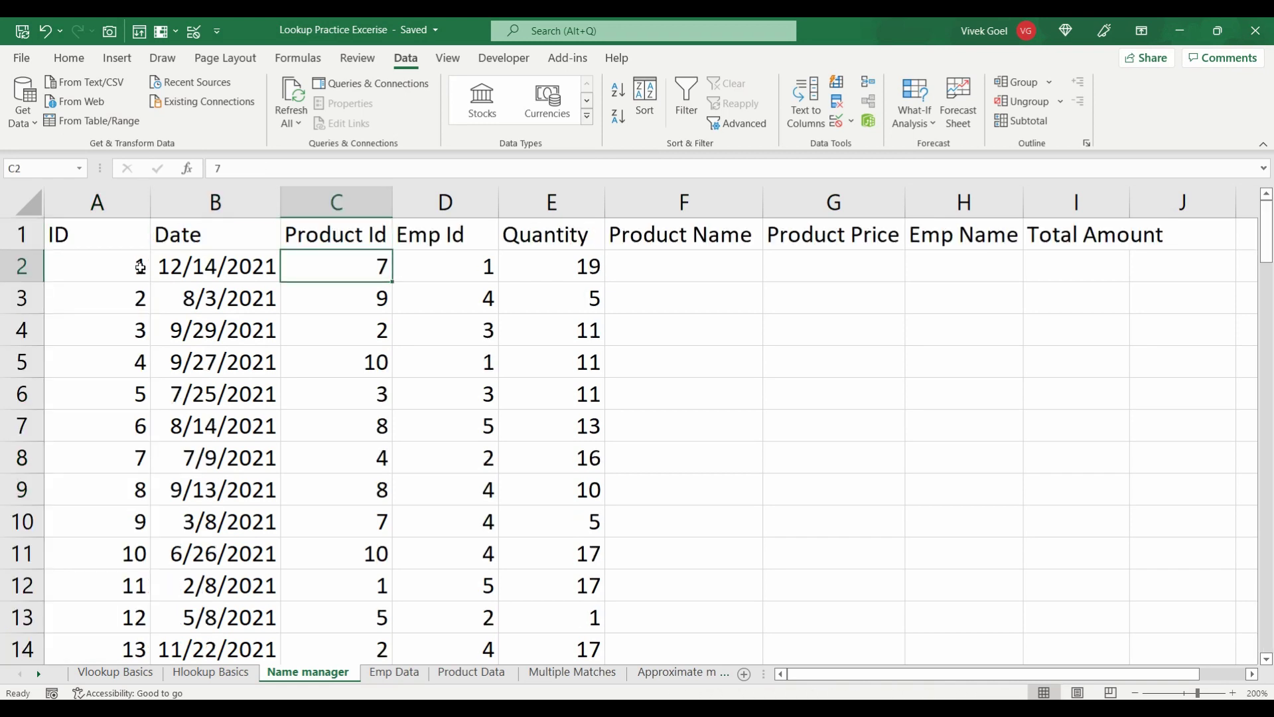
key("Right")
key("Right")
key("Right")
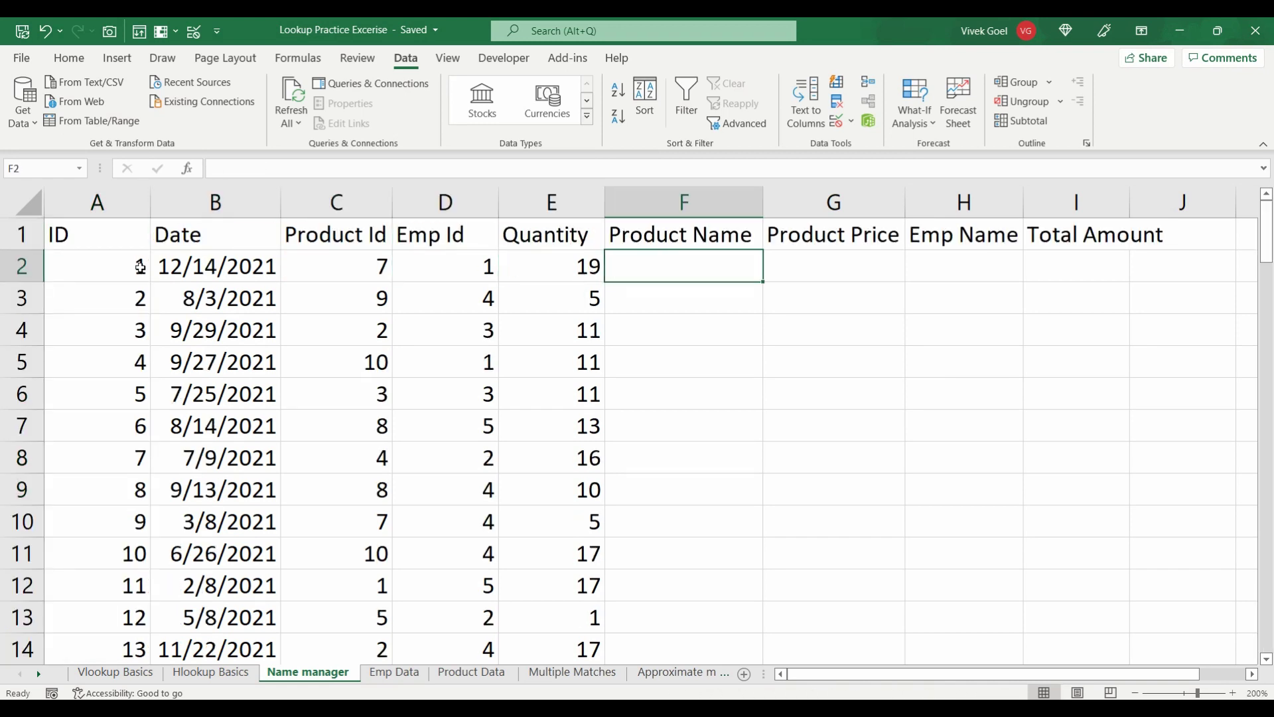
key("Right")
key("Right")
key("Right")
key("Left")
key("Left")
key("Left")
key("shift+Right")
key("shift+Right")
key("shift+Right")
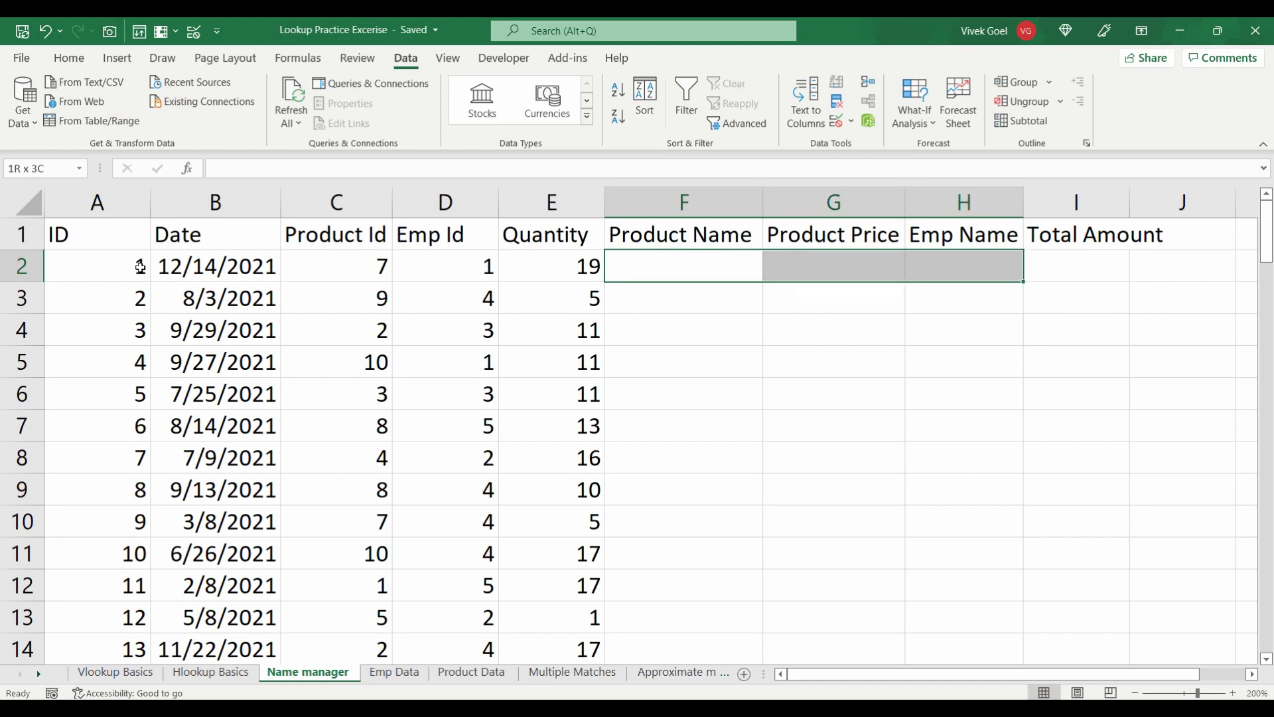
key("shift+Left")
Step: Look over the Emp Data employee list, then return to Product Data
left_click(447, 673)
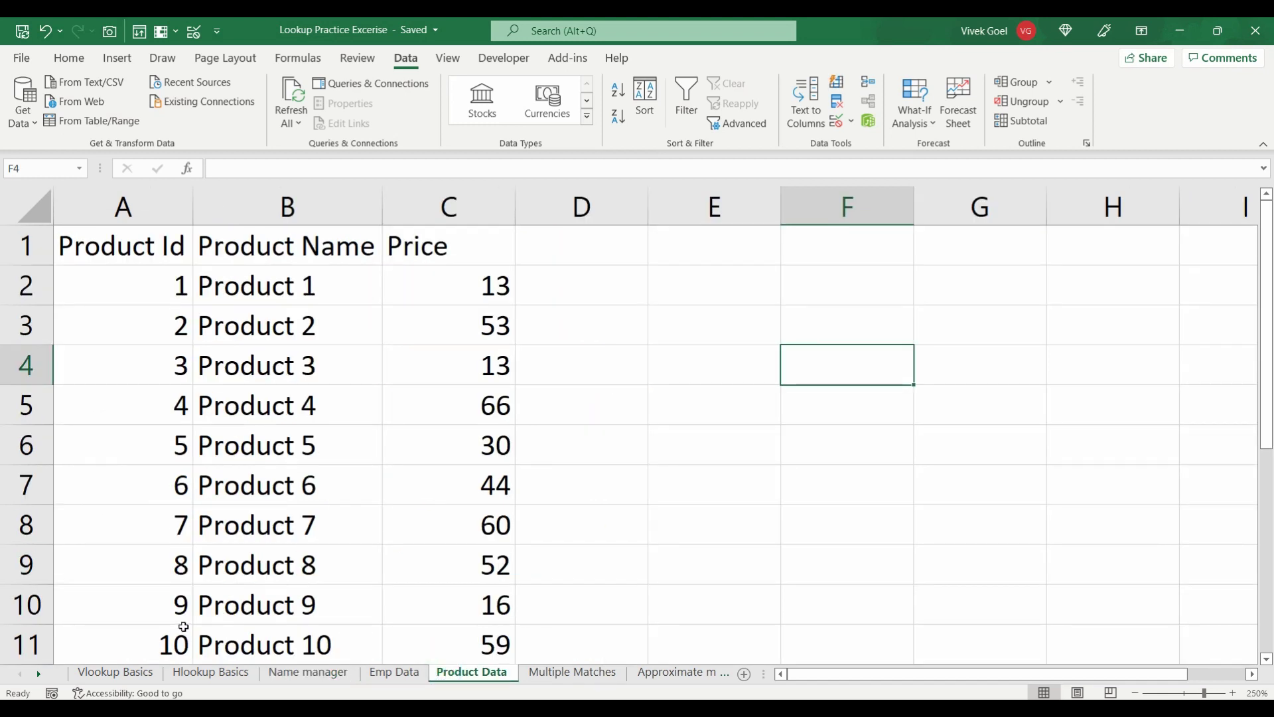
left_click(398, 674)
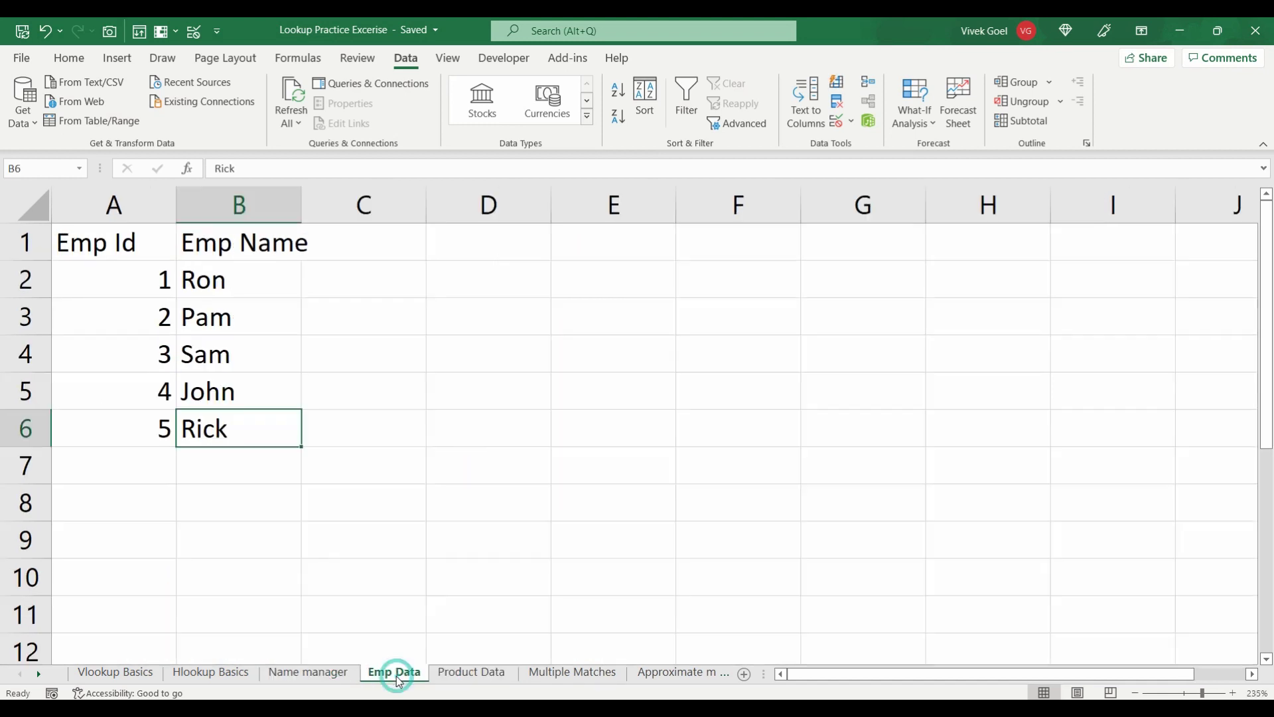
left_click(139, 462)
left_click(464, 672)
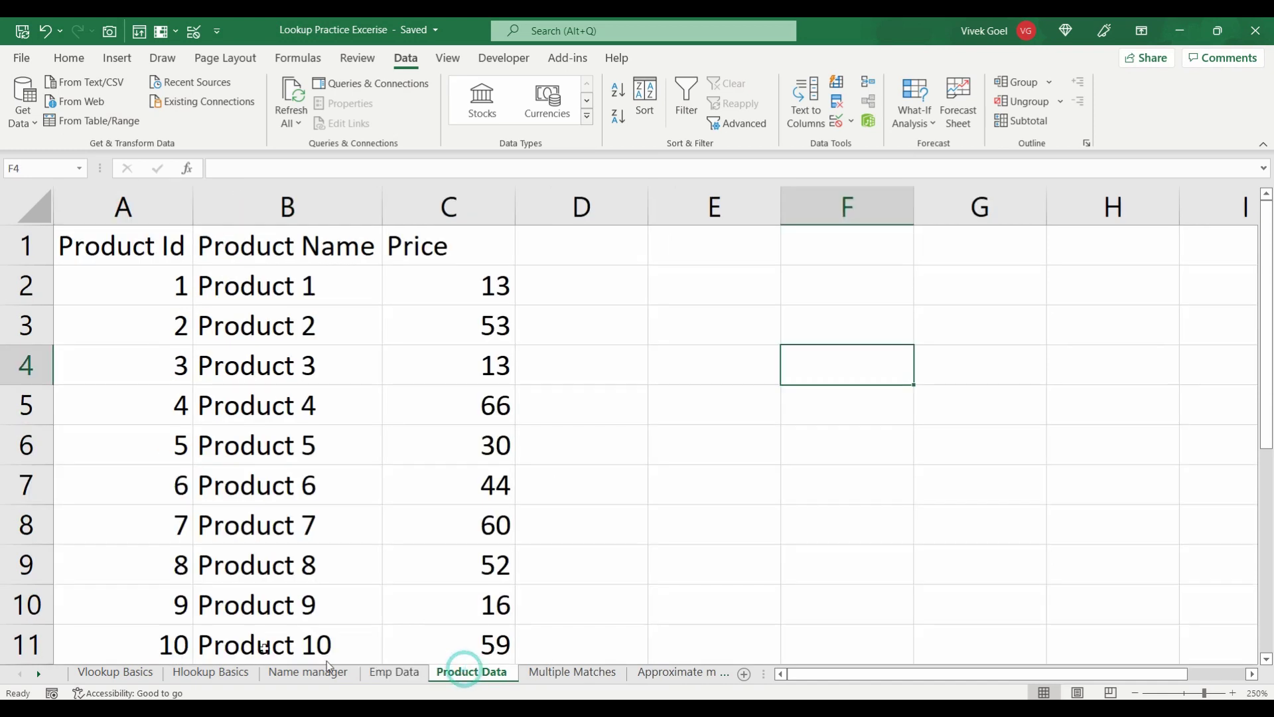
left_click(176, 642)
Step: Add a trial Product Id 11 row with Product 11, then undo it
key("Down")
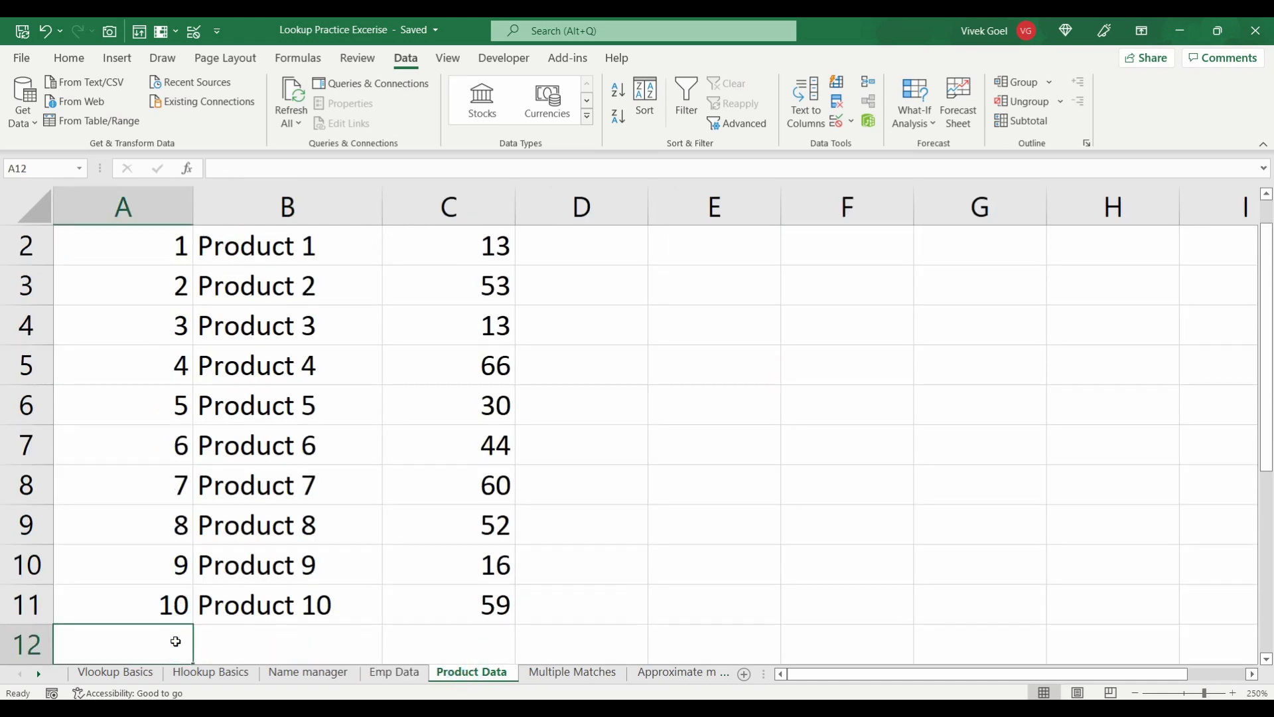
type("11")
key("Tab")
key("Up")
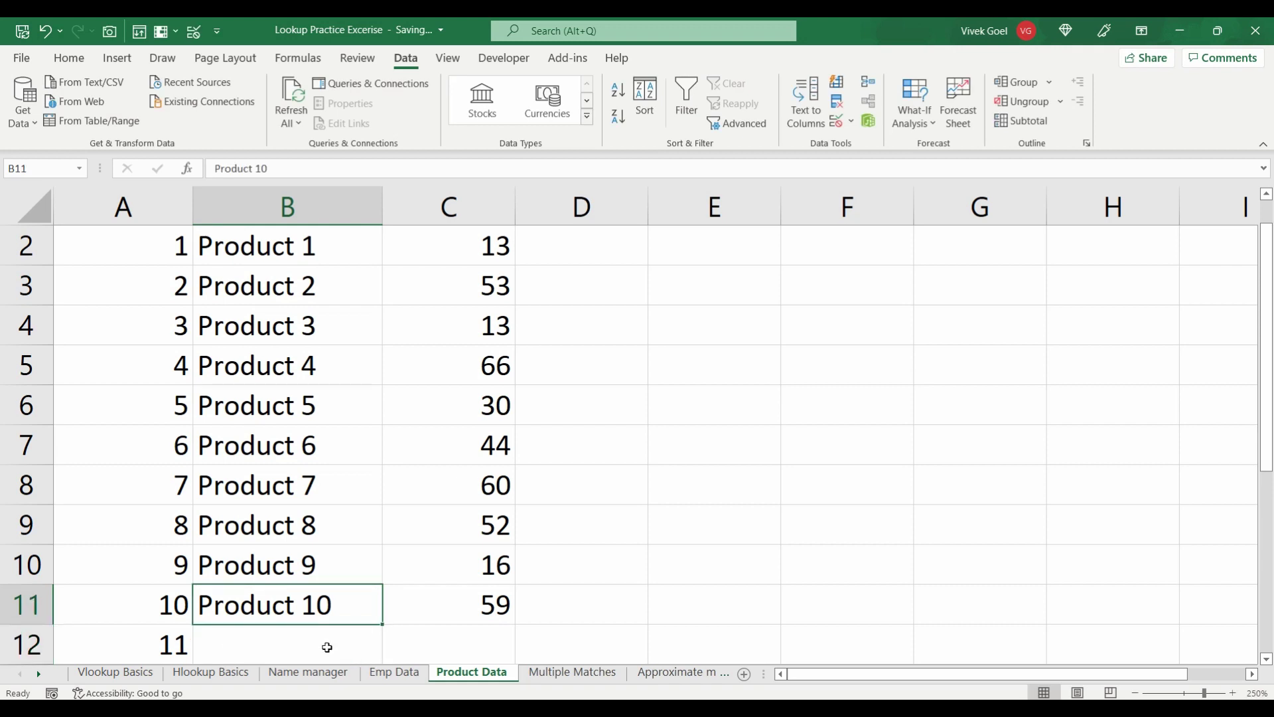
left_click_drag(383, 625, 380, 625)
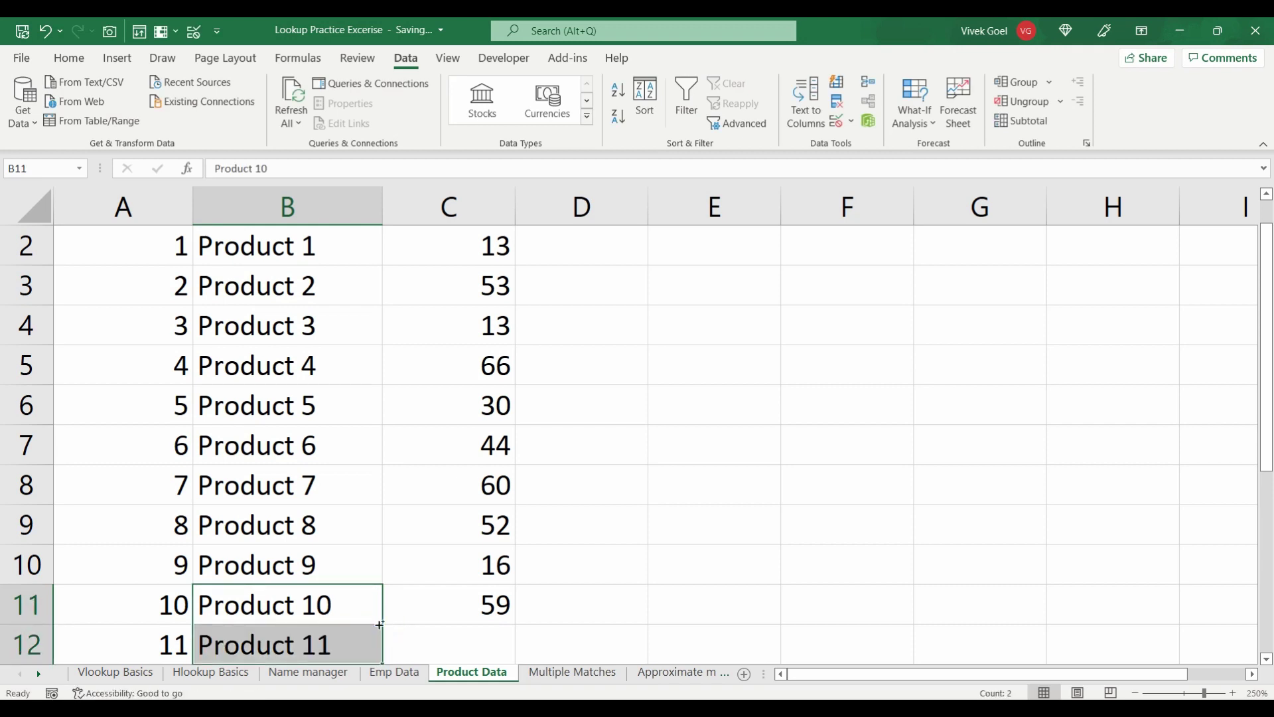
key("ctrl+z")
key("ctrl+z")
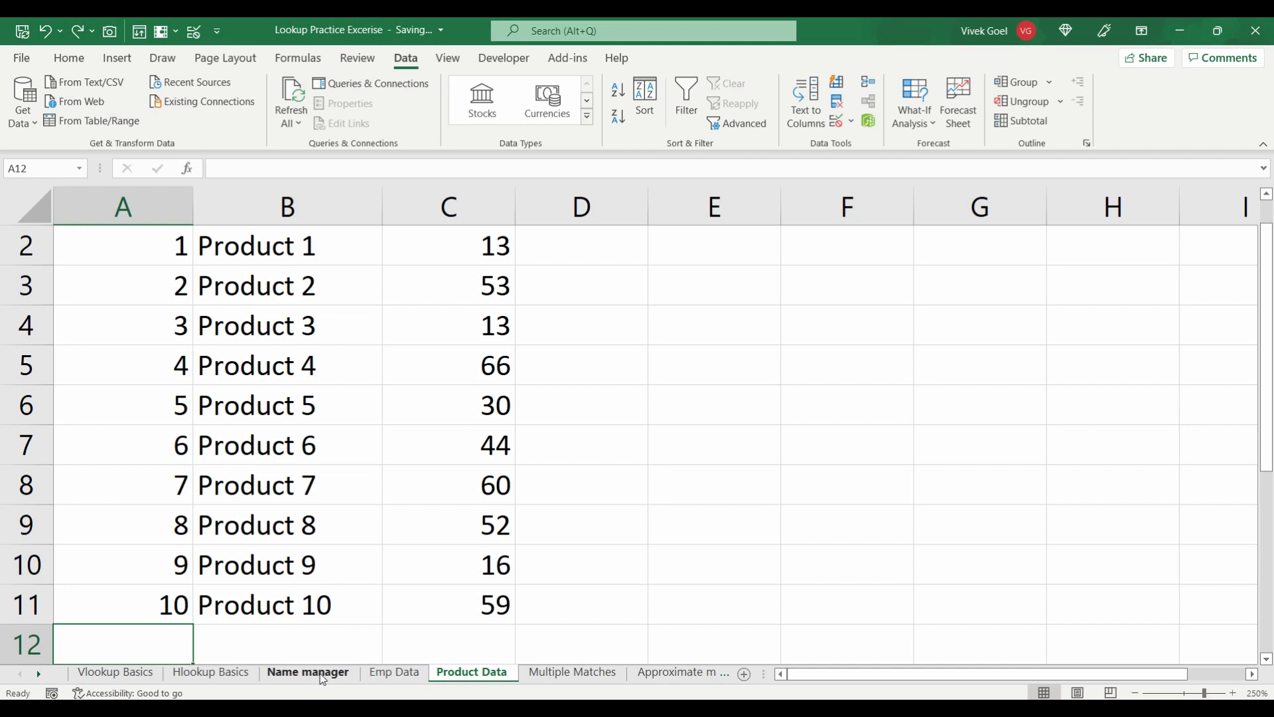
Step: On the Name manager sheet, begin typing 'na' in F2, then cancel the entry
left_click(312, 672)
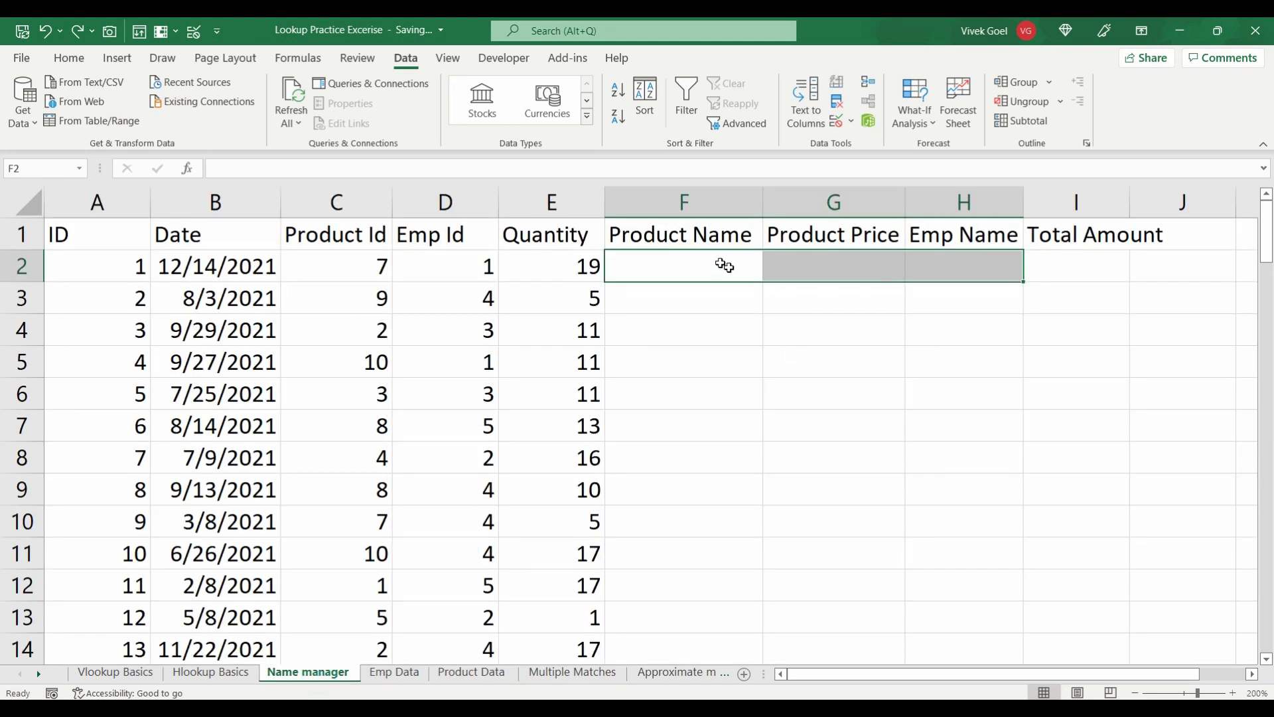
left_click(721, 263)
type("na")
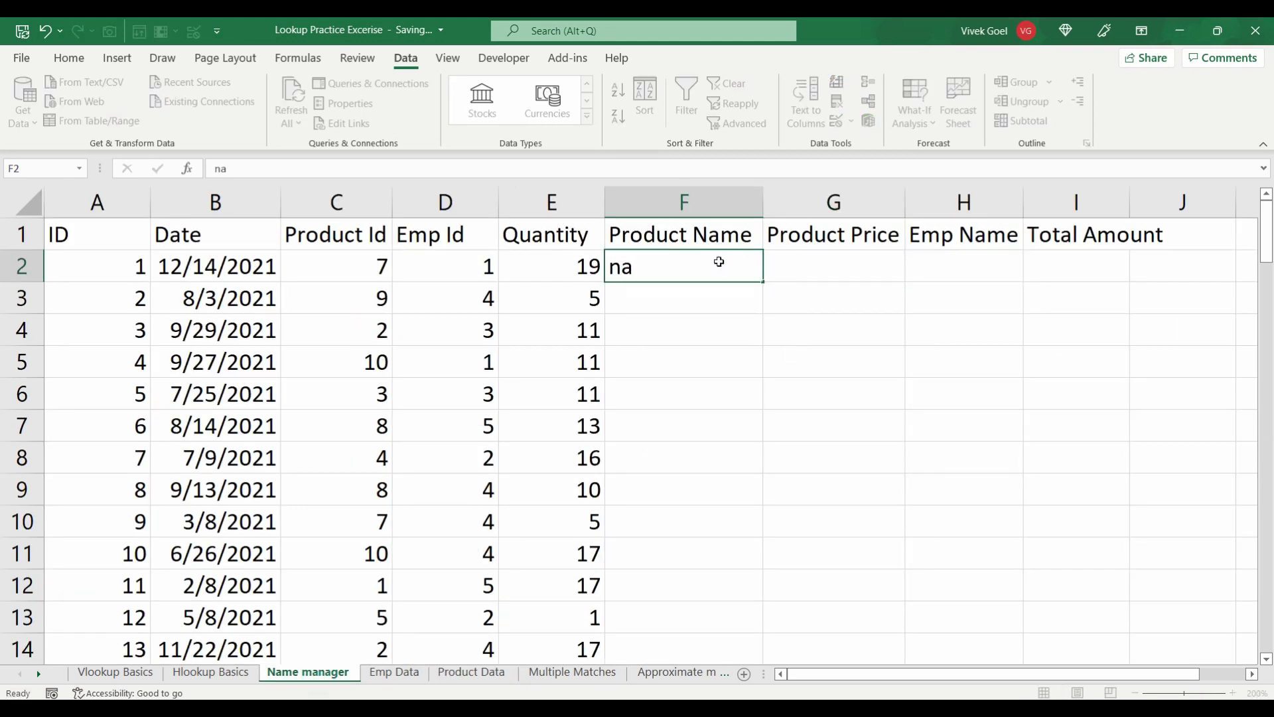
key("Escape")
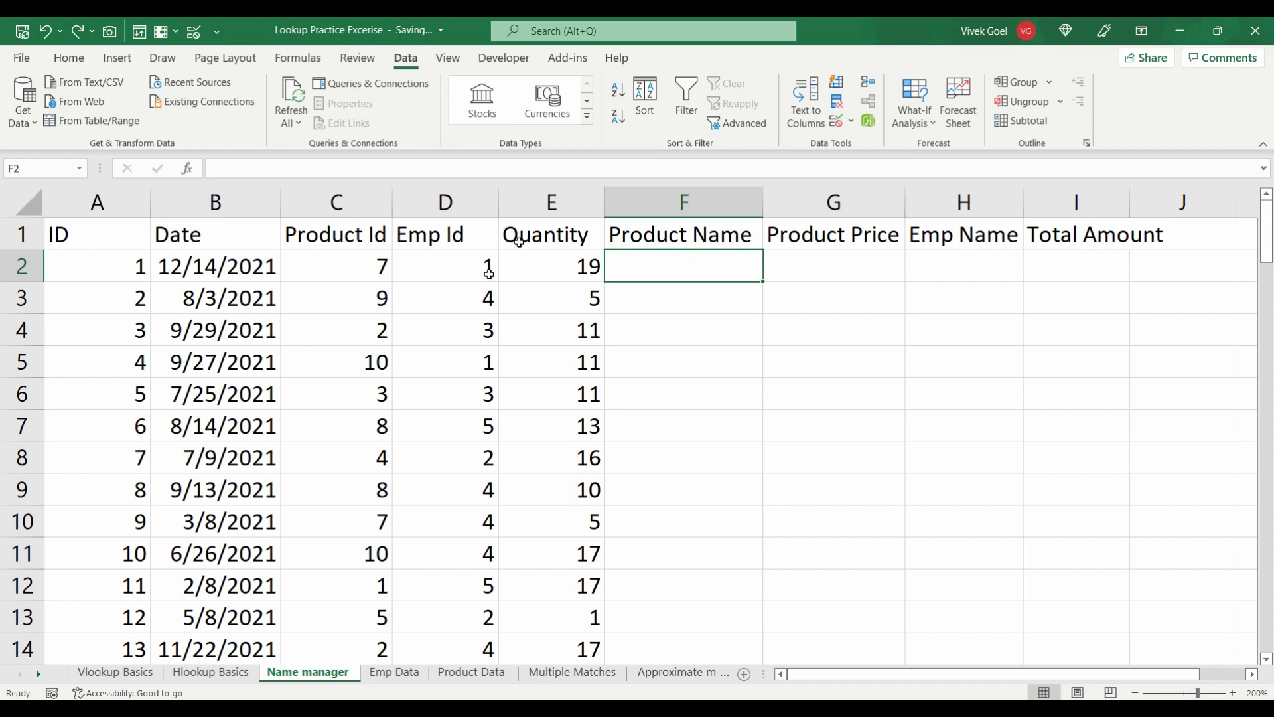
Step: Convert the Emp Data range A1:B6 into a table with headers using Ctrl+T
key("ctrl+Page_Down")
left_click_drag(245, 432, 92, 229)
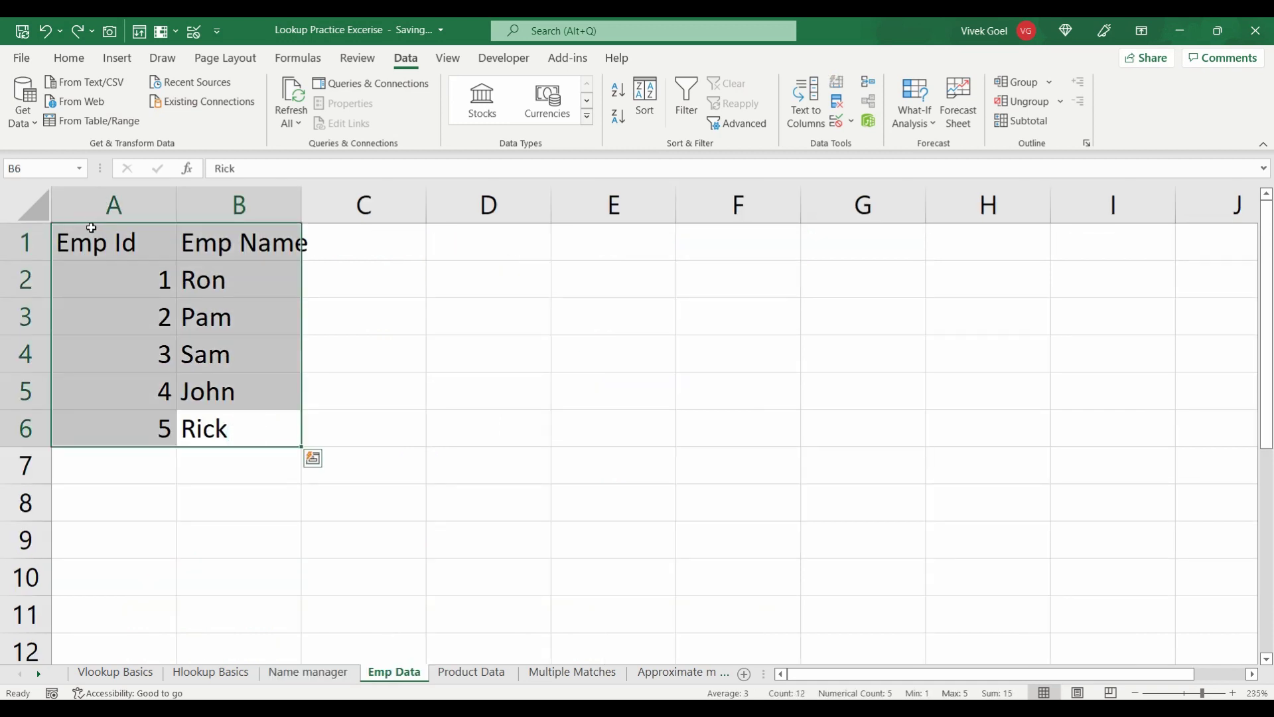
key("ctrl+t")
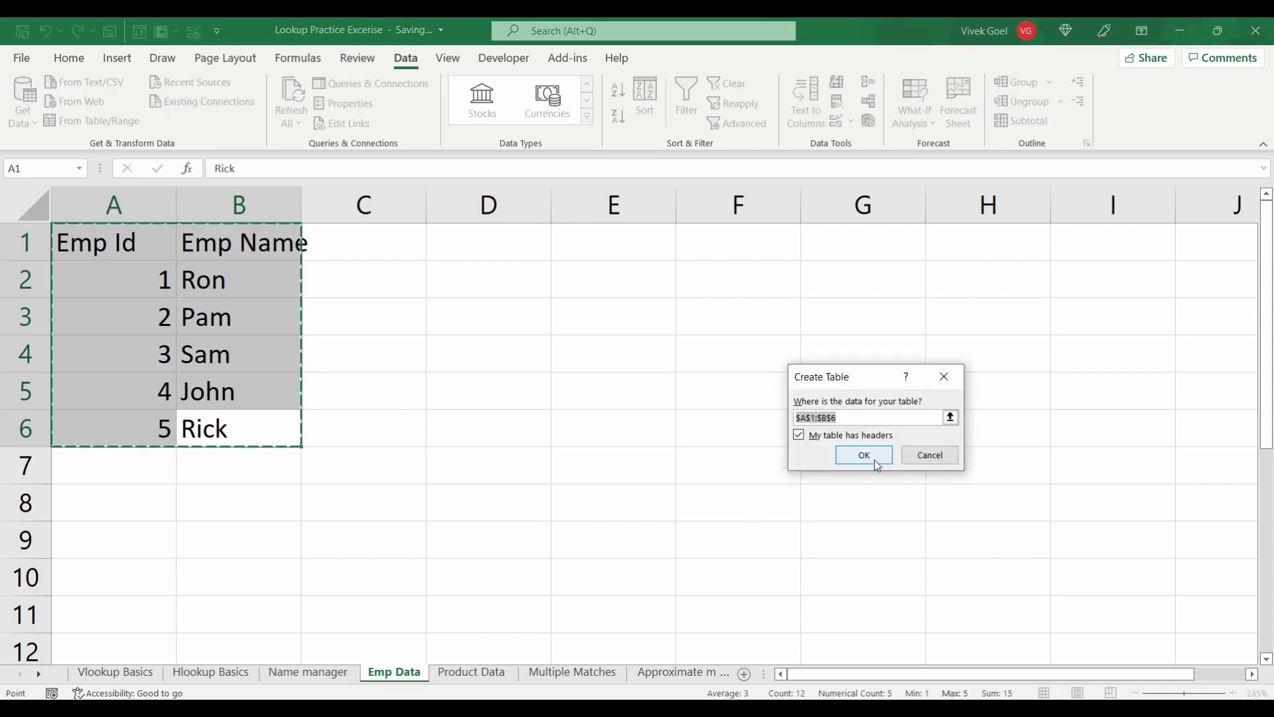
left_click(870, 456)
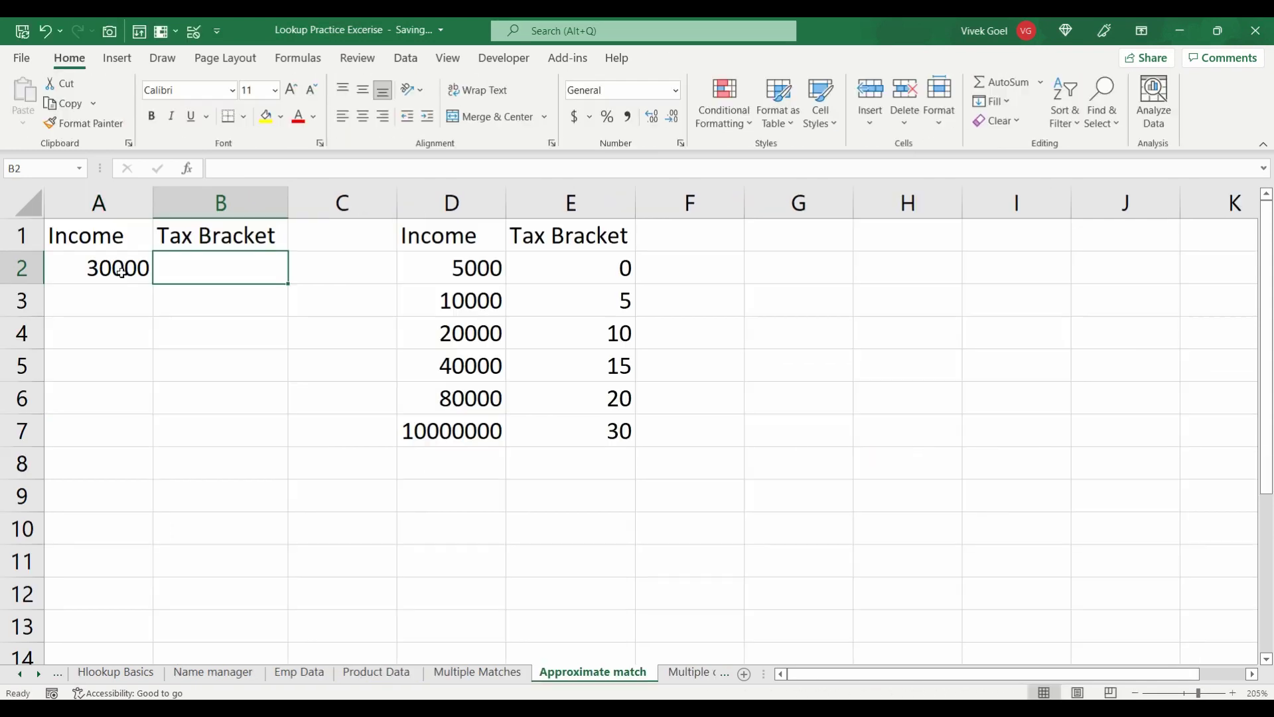
Step: On Approximate match, highlight the 5000, 10000 and 20000 bracket rows against income 30000
left_click(124, 266)
left_click(196, 272)
left_click_drag(580, 267, 584, 424)
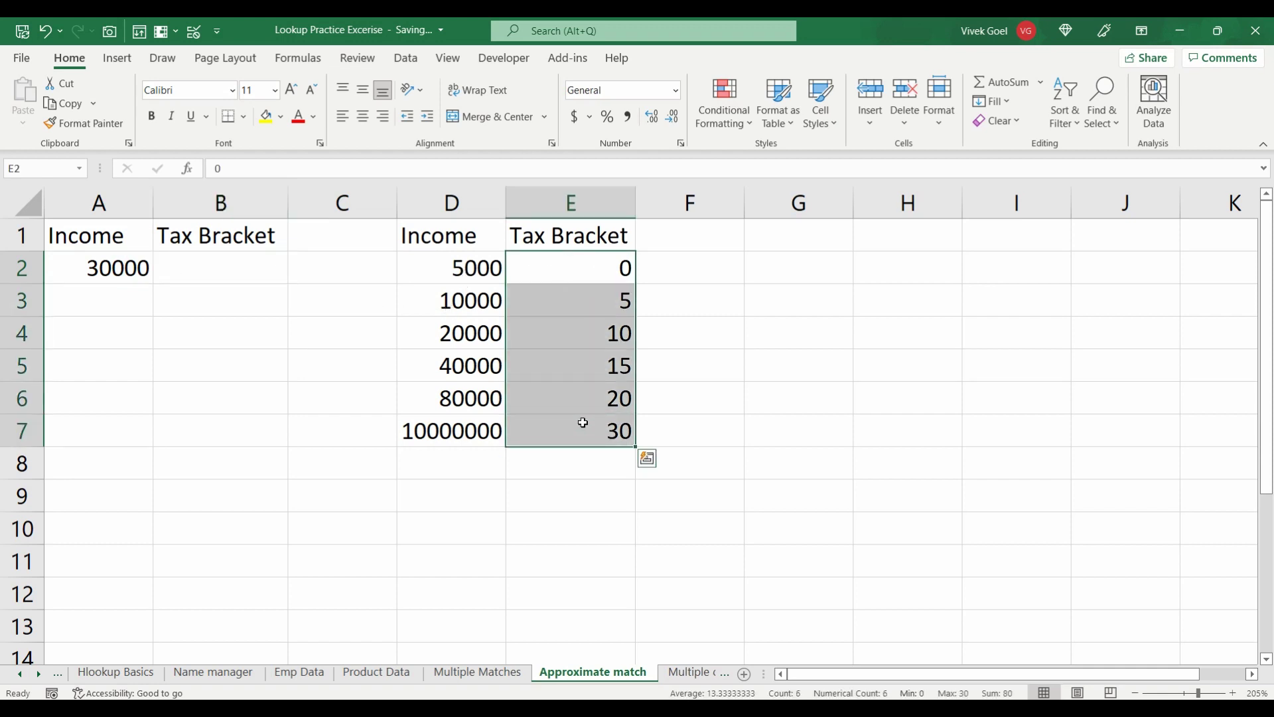
left_click_drag(495, 267, 471, 433)
left_click(472, 466)
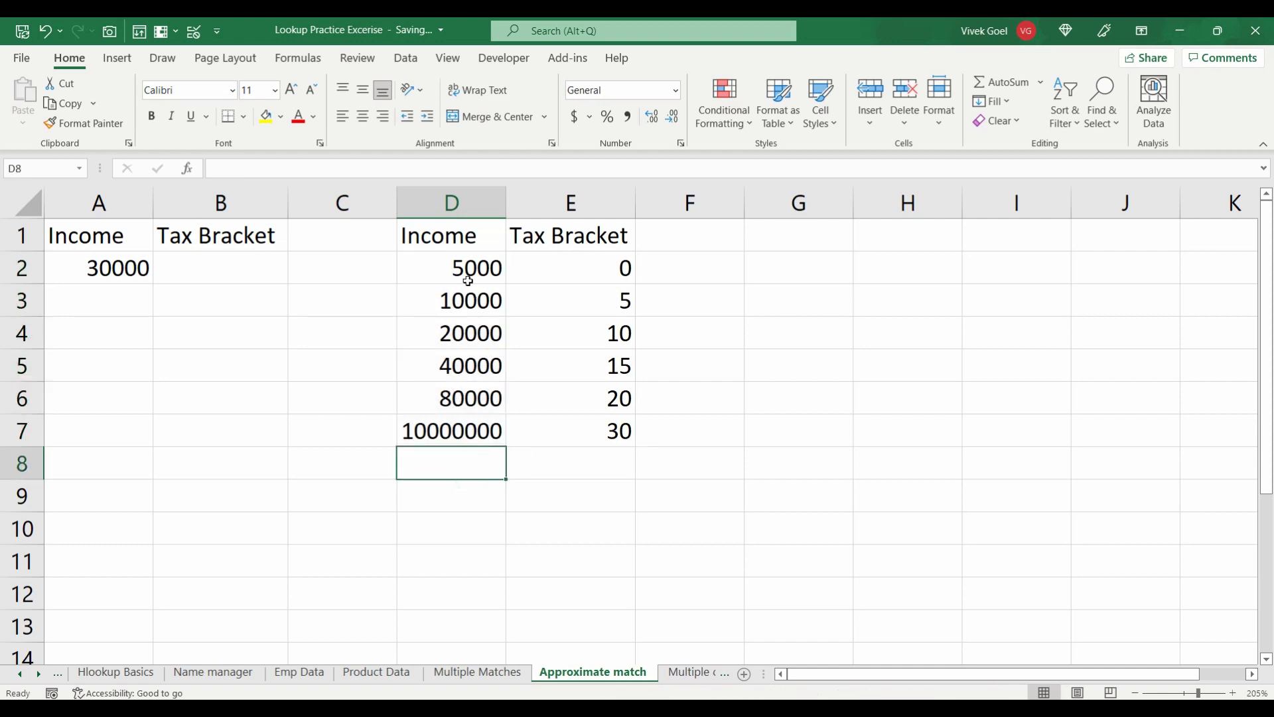
left_click_drag(458, 267, 539, 258)
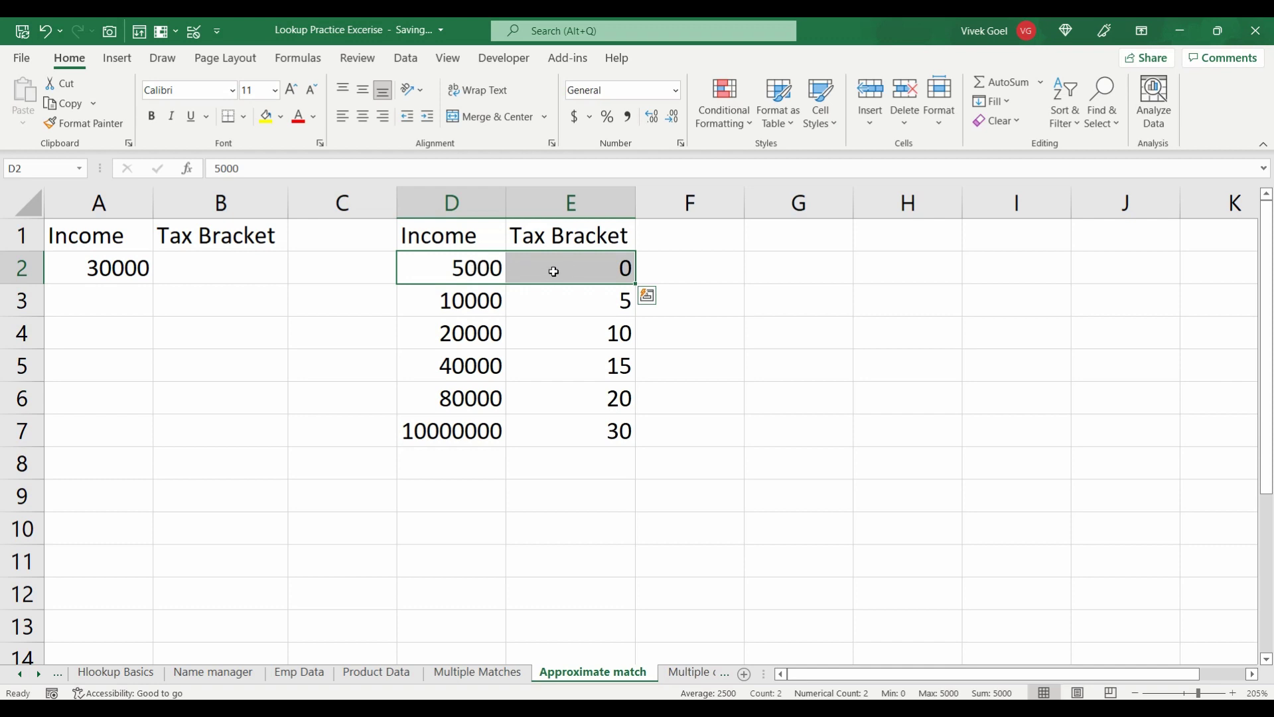
left_click_drag(489, 299, 529, 302)
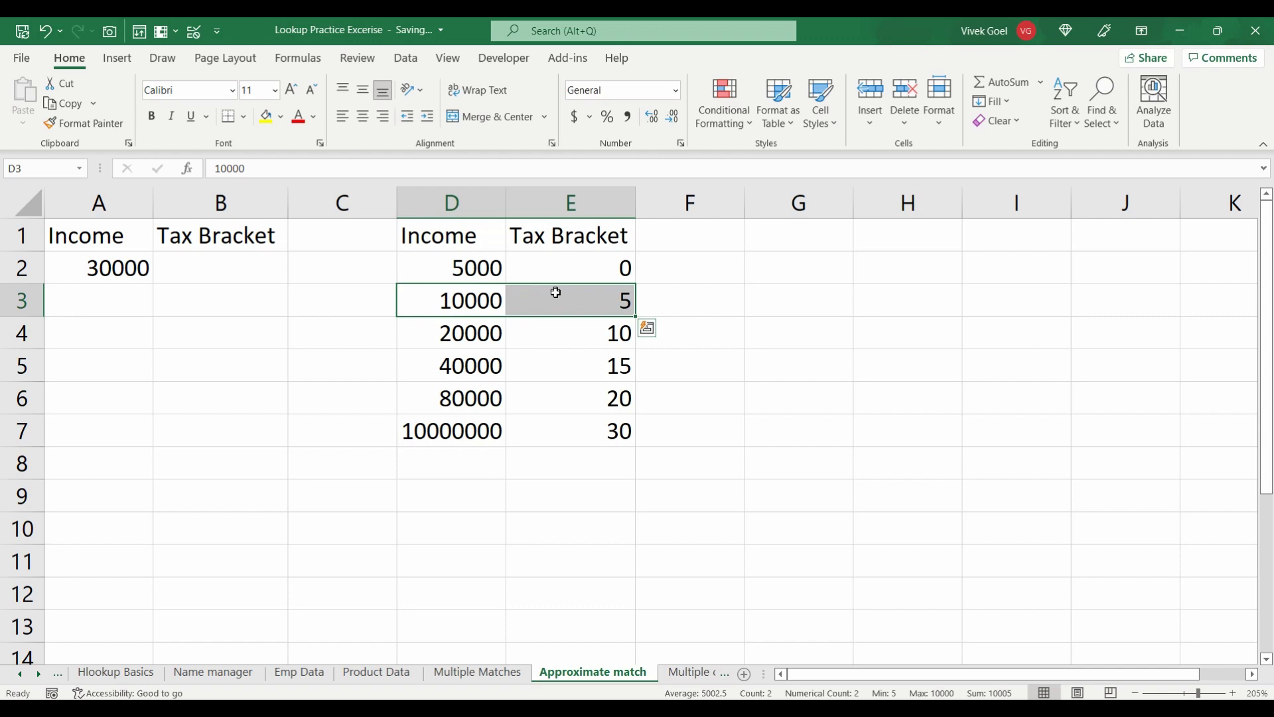
left_click_drag(471, 331, 533, 332)
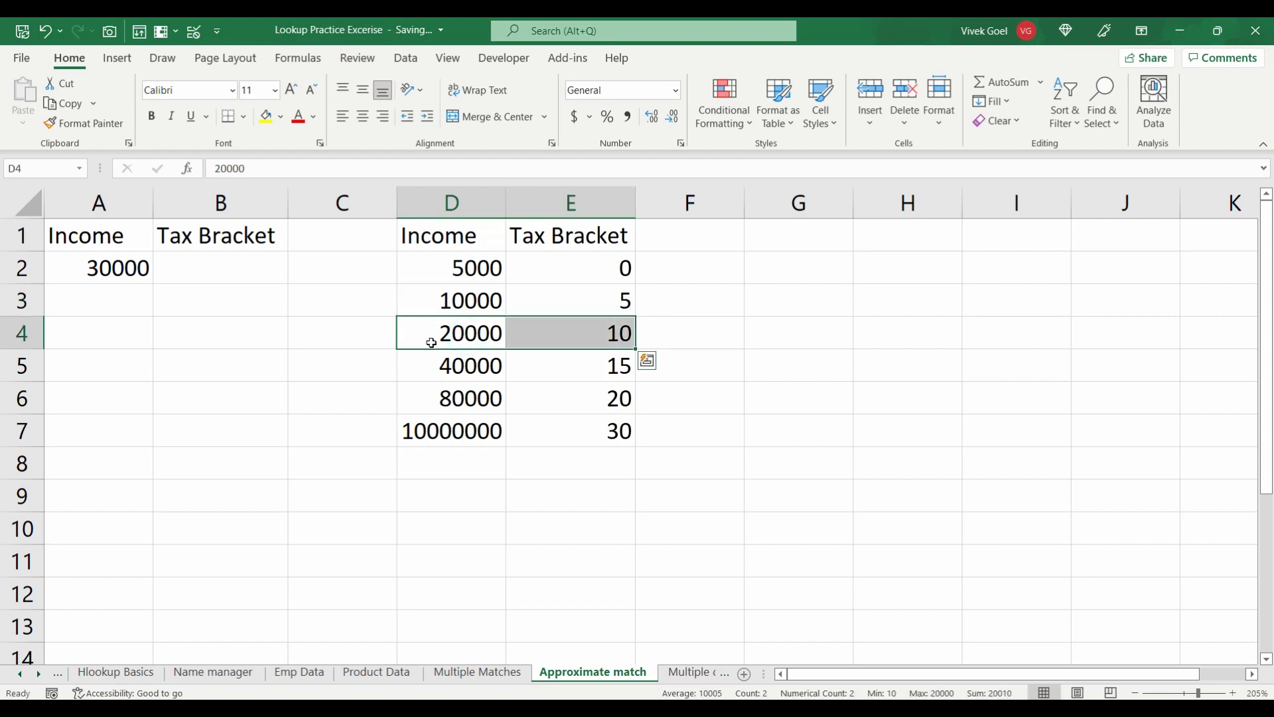
left_click(109, 272)
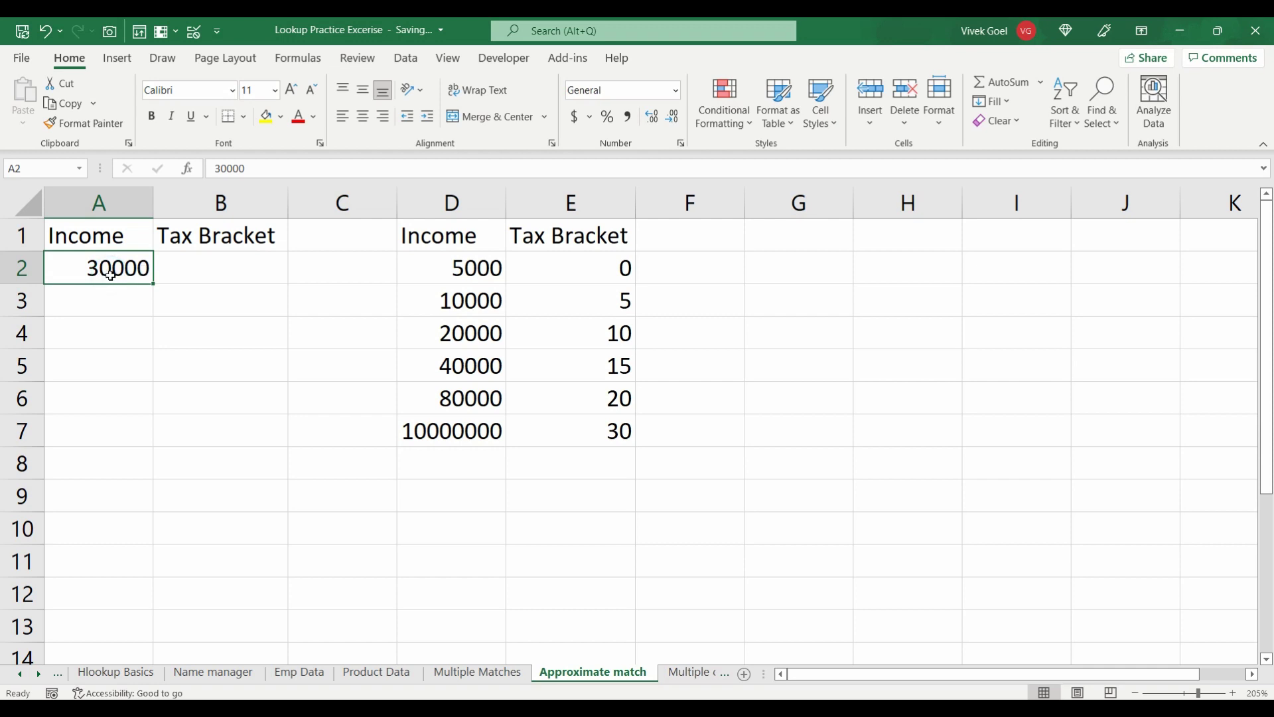
Step: Start =INDEX and =XLO formulas in B2, cancelling both so Tax Bracket stays empty
left_click(193, 263)
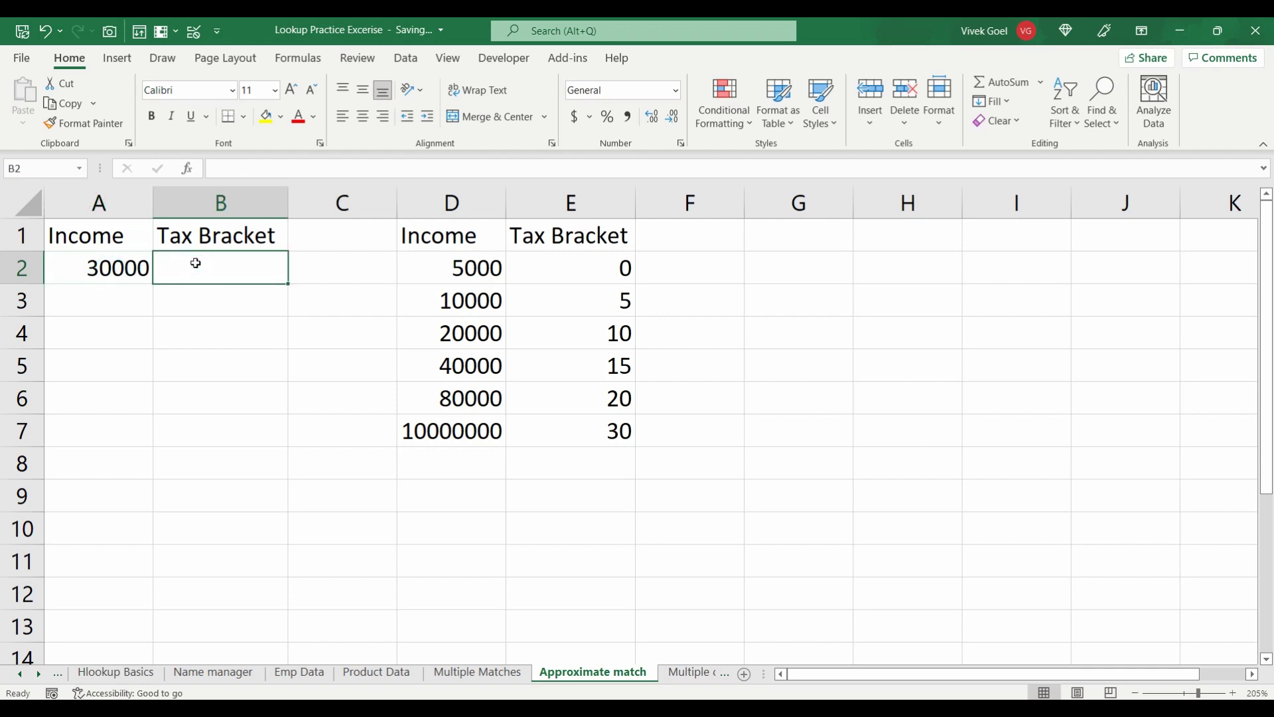
type("=INDEX")
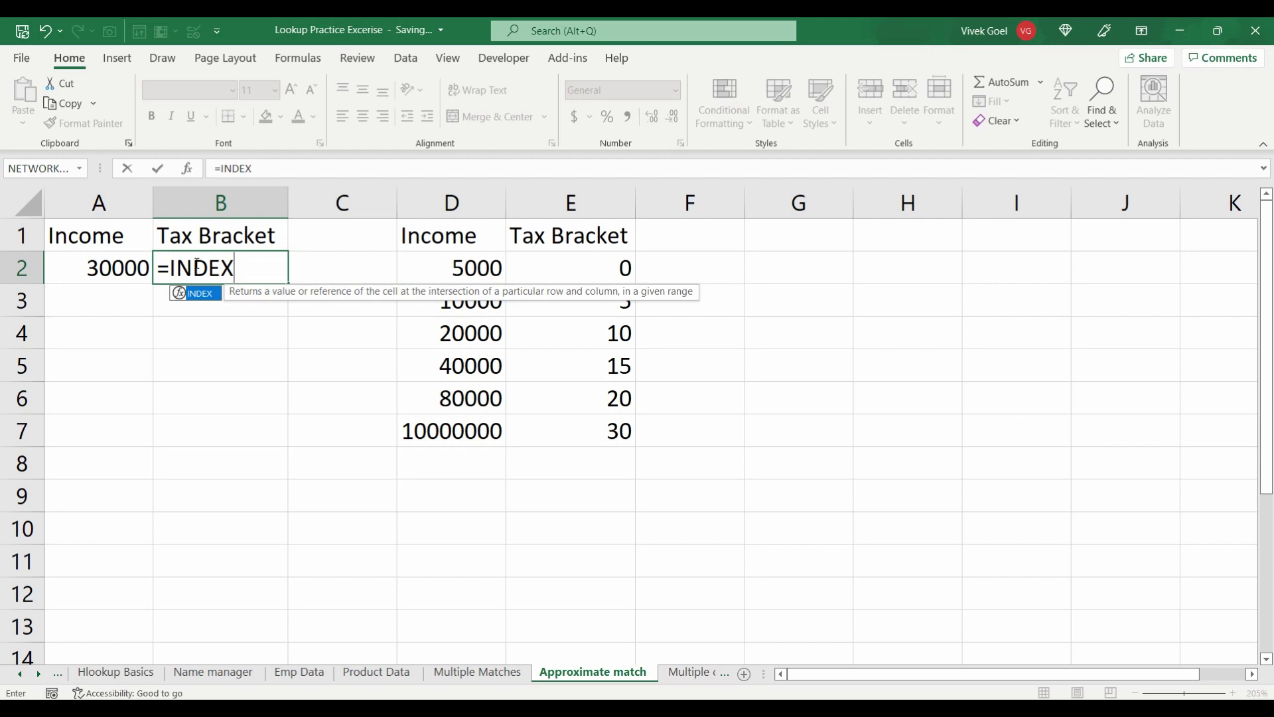
key("Escape")
type("=XLO")
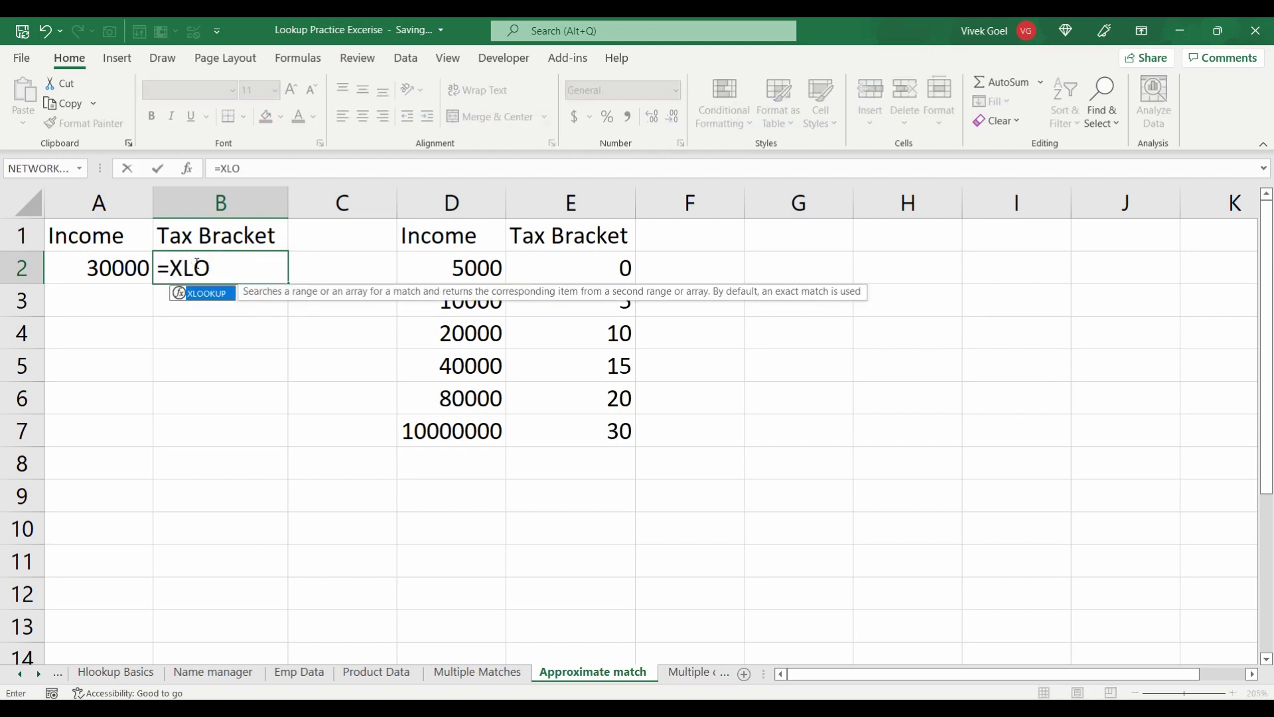
key("Escape")
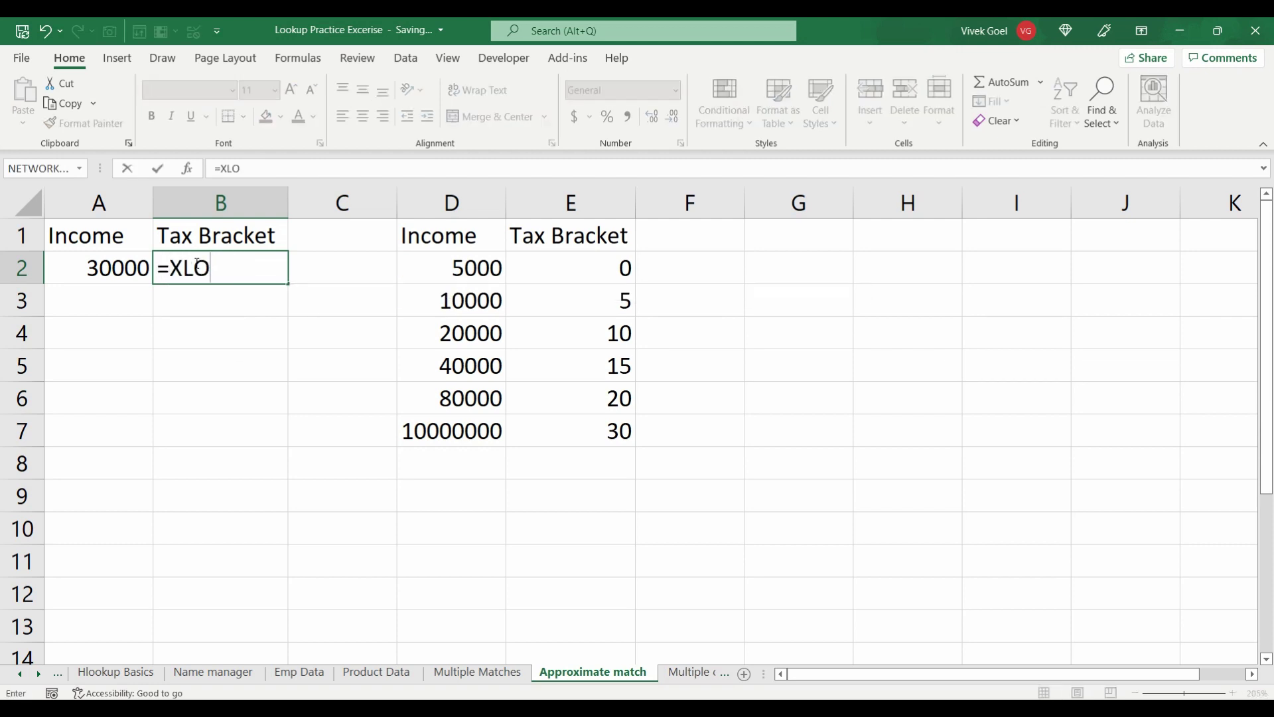
key("Escape")
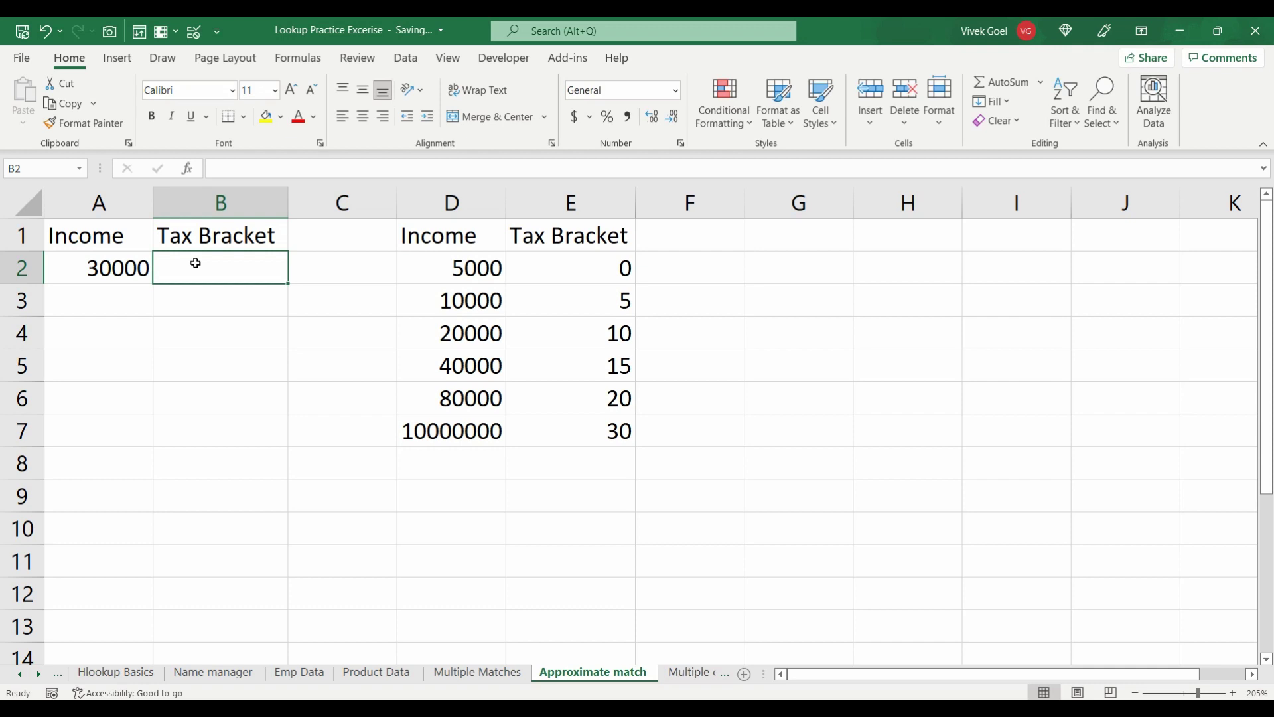
key("ctrl+Page_Up")
key("ctrl+Page_Up")
left_click(727, 400)
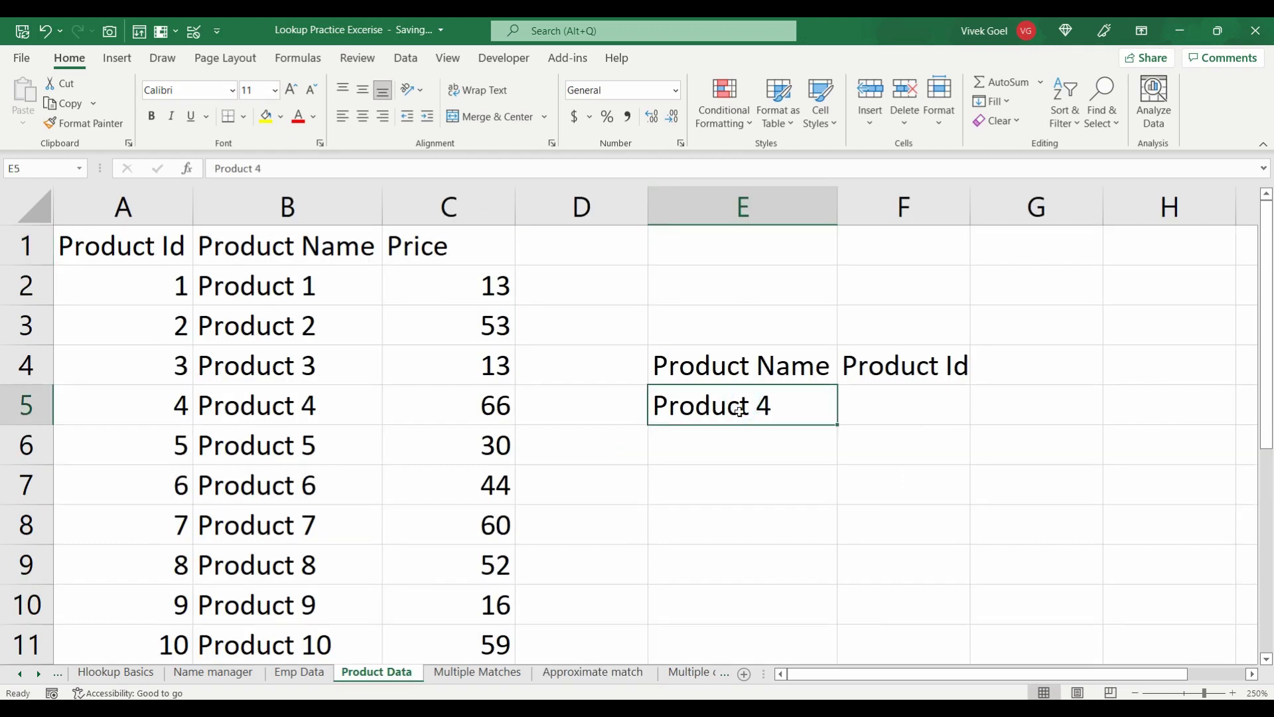
left_click(859, 368)
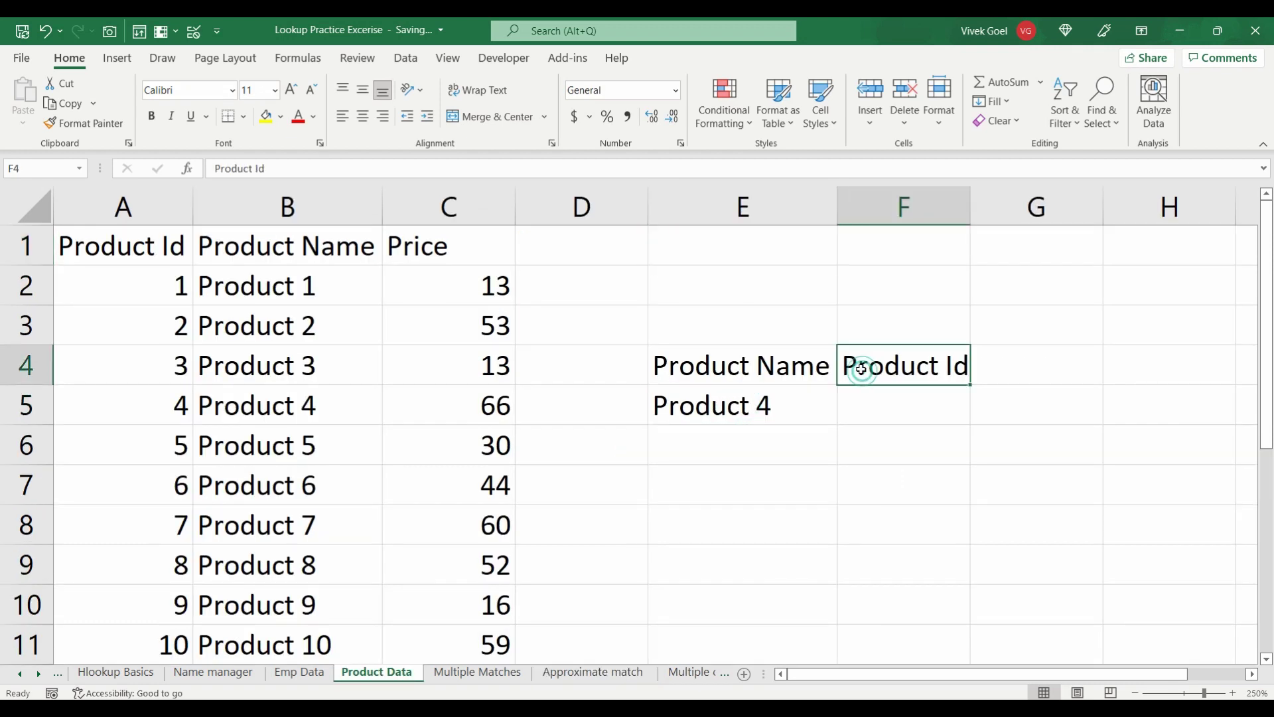
left_click(177, 286)
key("ctrl+shift+Down")
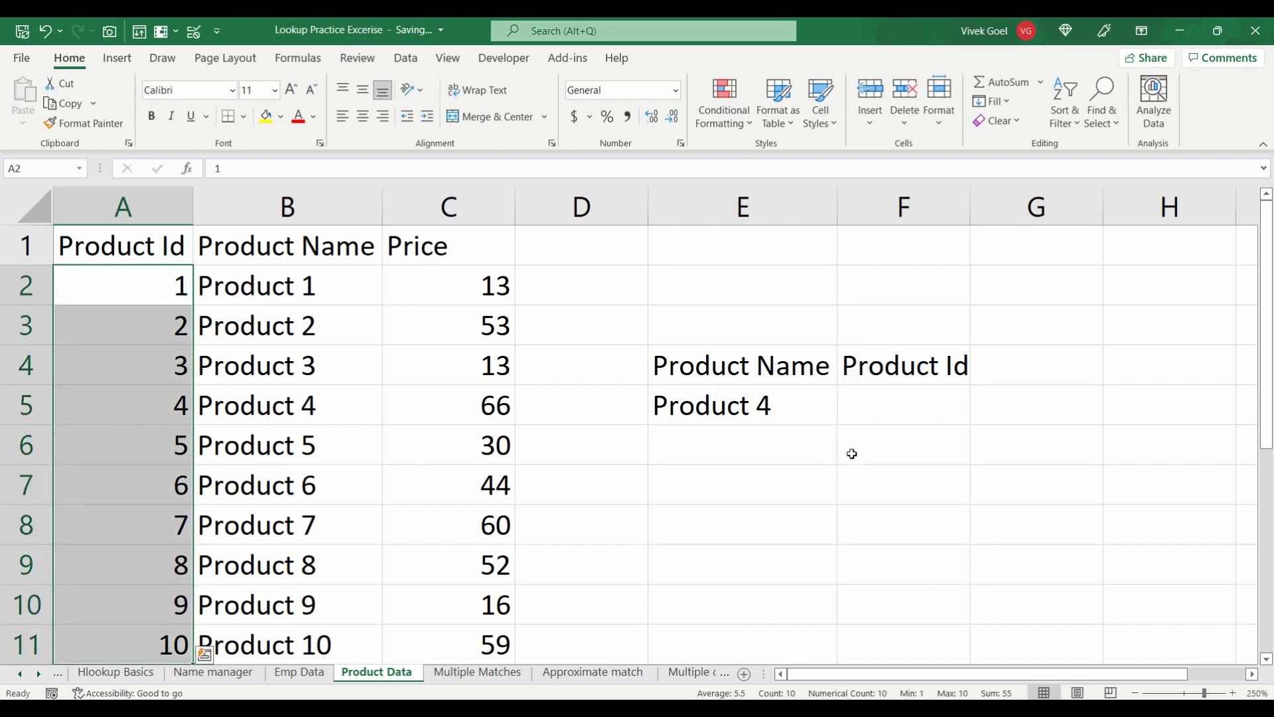
left_click(863, 407)
type("=vlo")
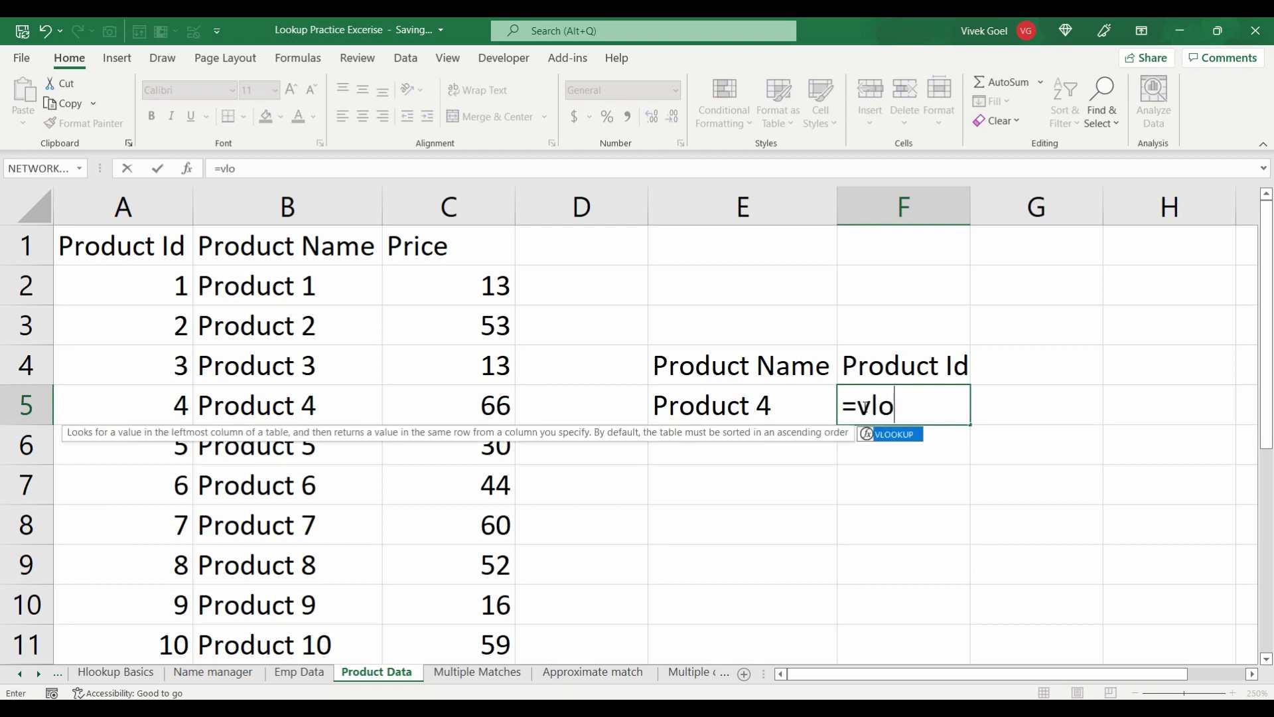
key("Escape")
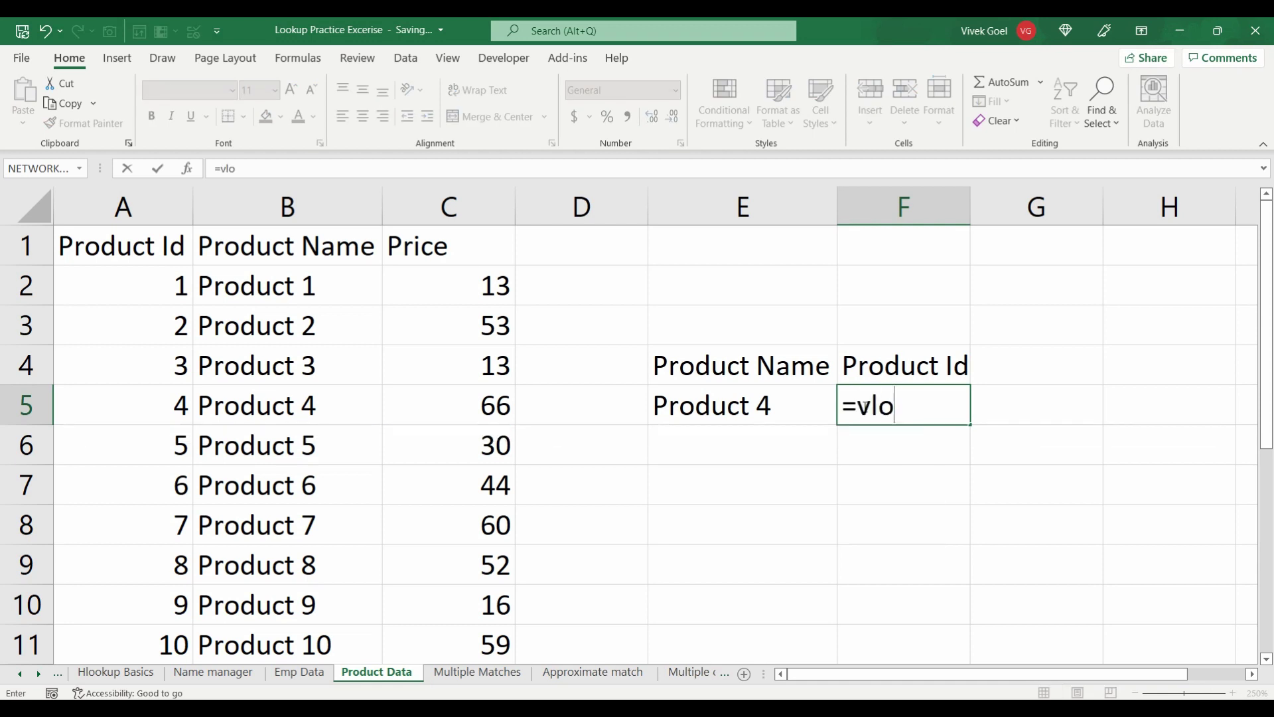
key("Escape")
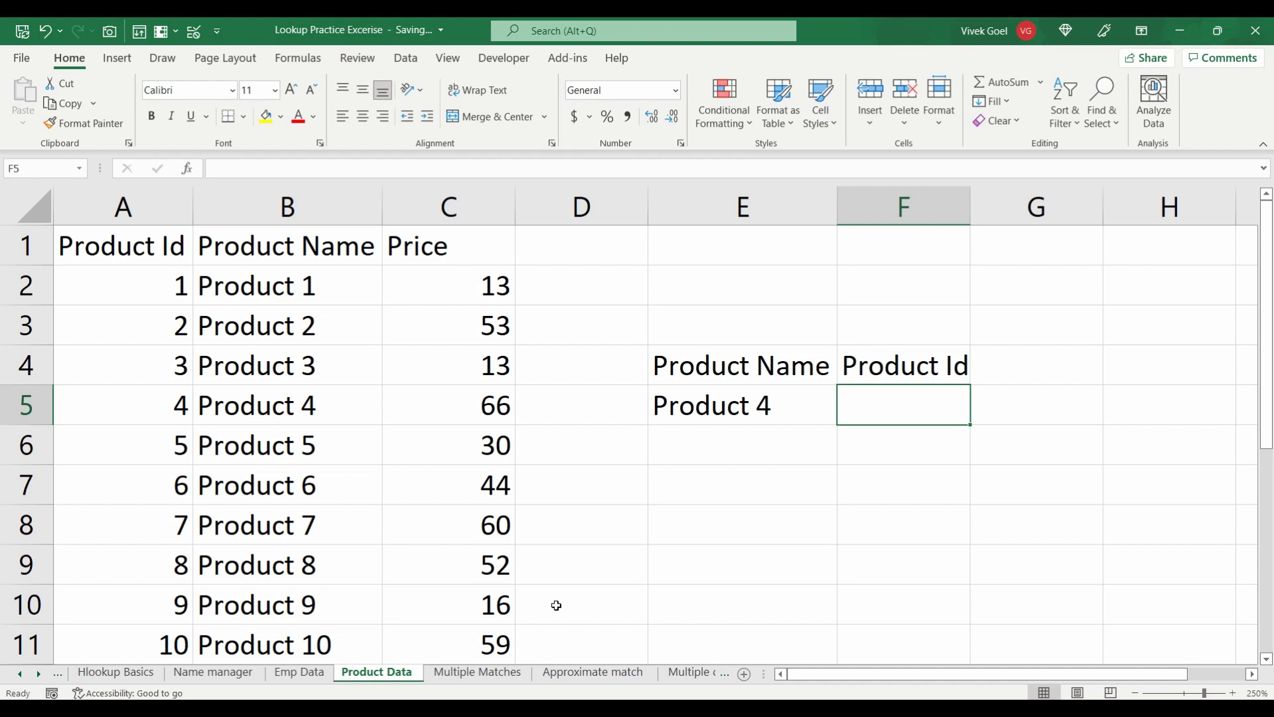
type("Product Not fo")
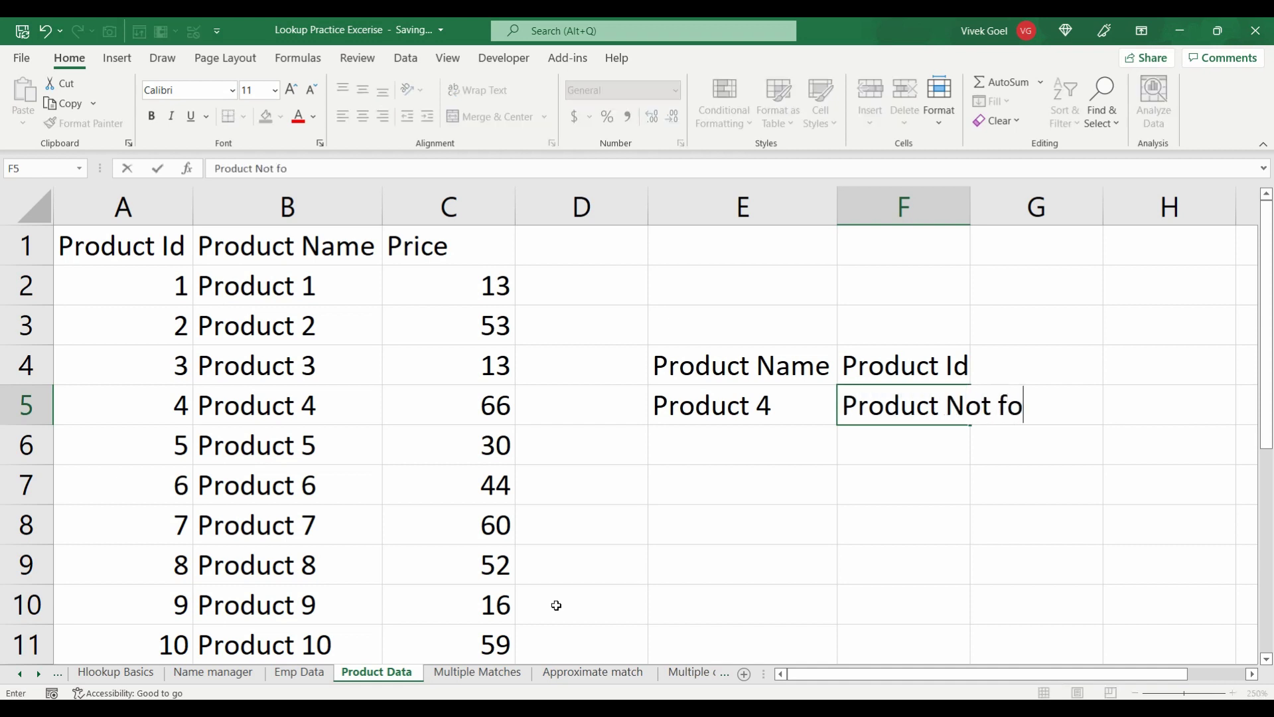
type("und")
key("Escape")
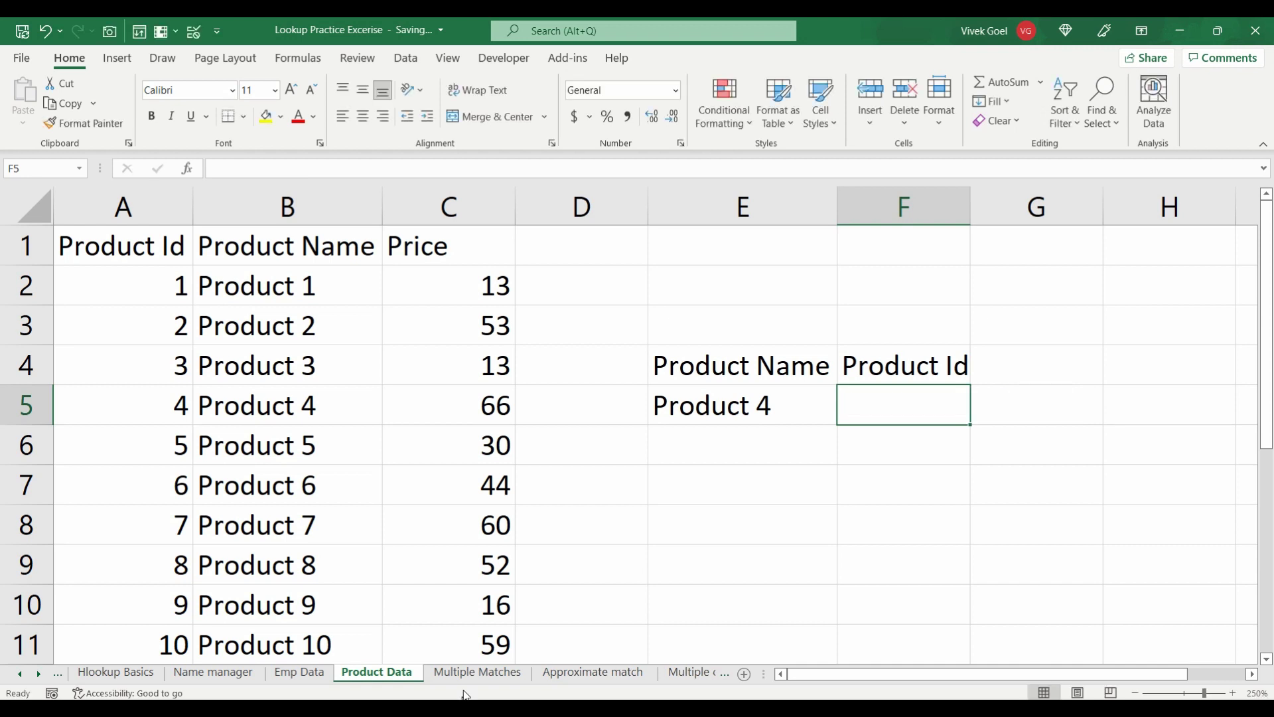
Step: Compare the duplicate John rows 2 and 5, with salaries 10 and 40
left_click(468, 675)
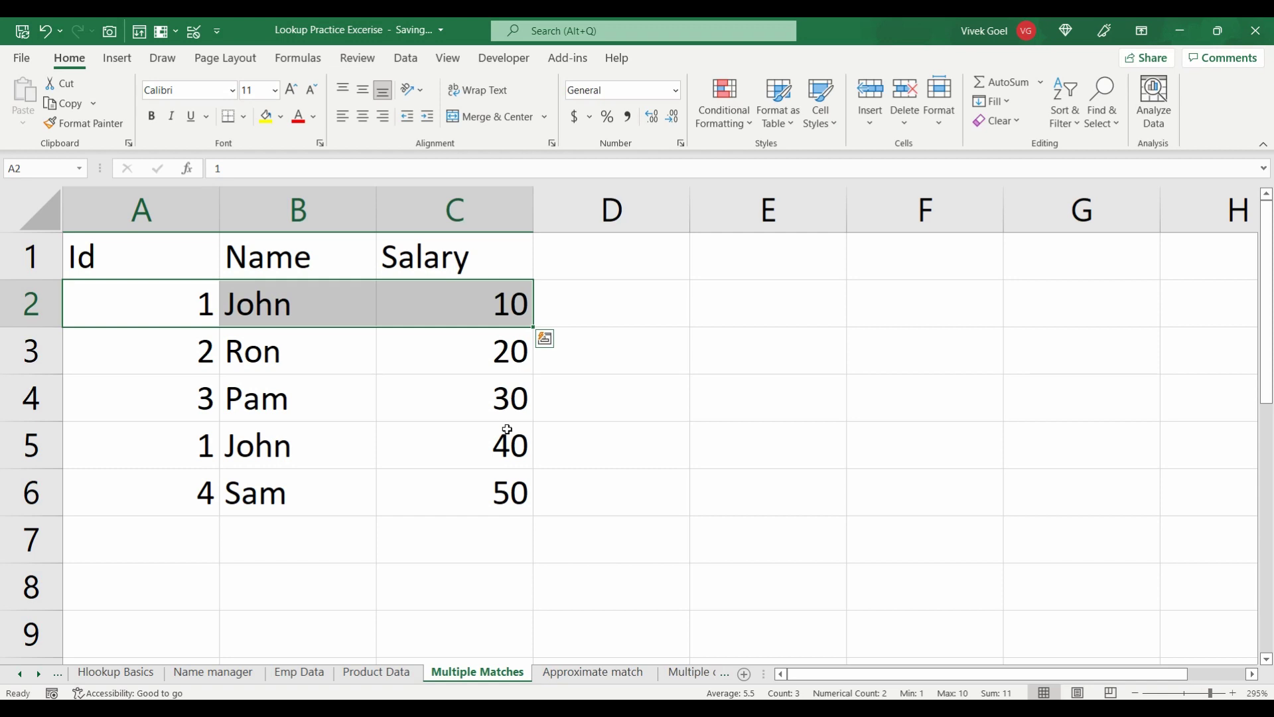
left_click_drag(507, 429, 192, 448)
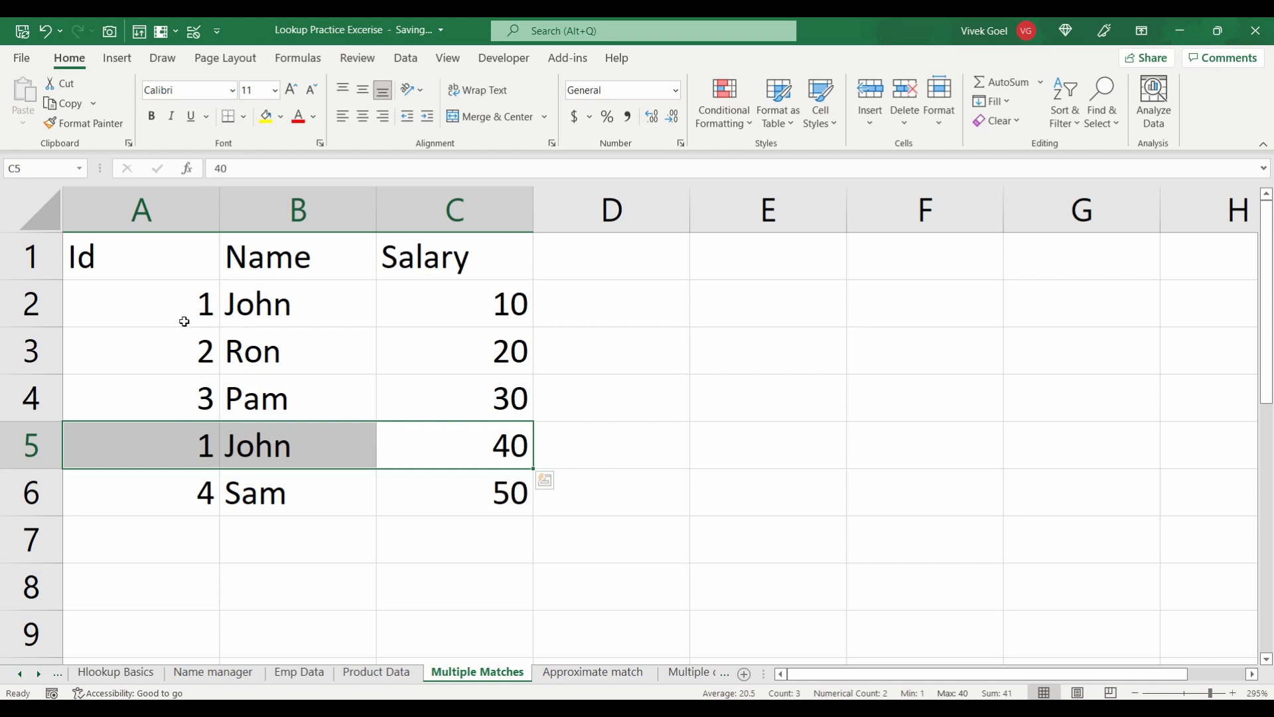
left_click_drag(174, 309, 422, 308)
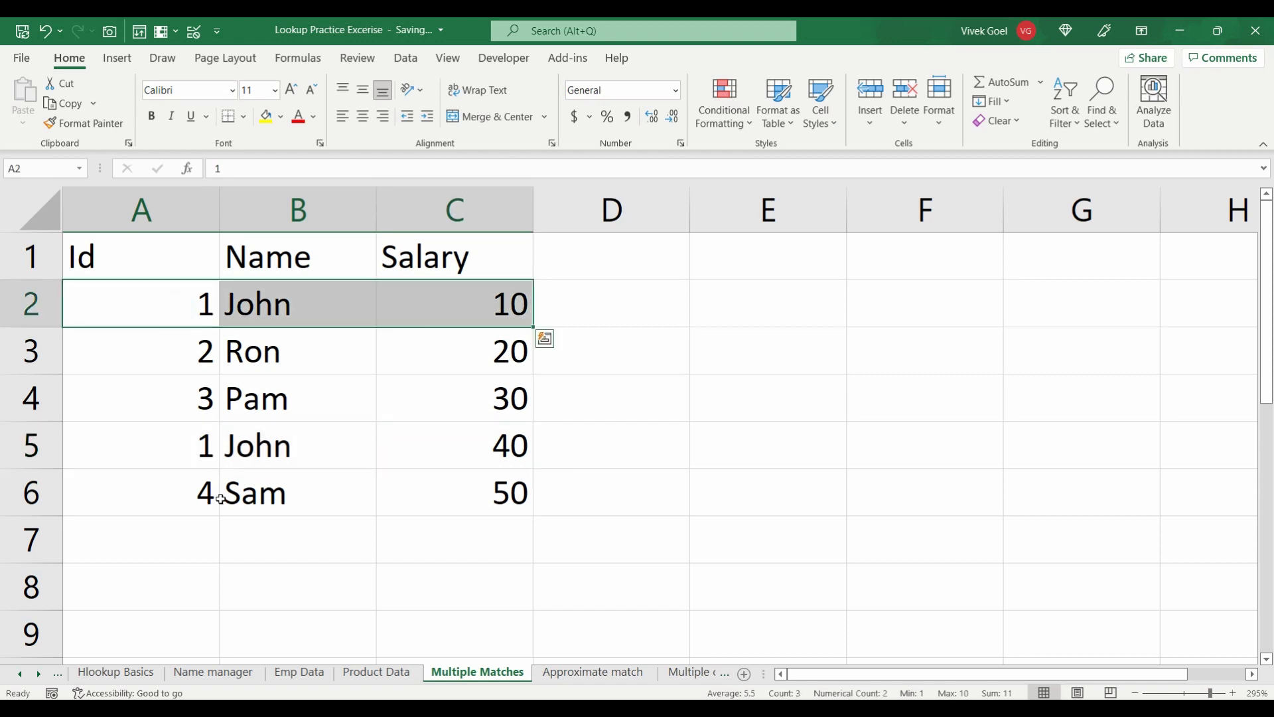
left_click_drag(163, 451, 415, 441)
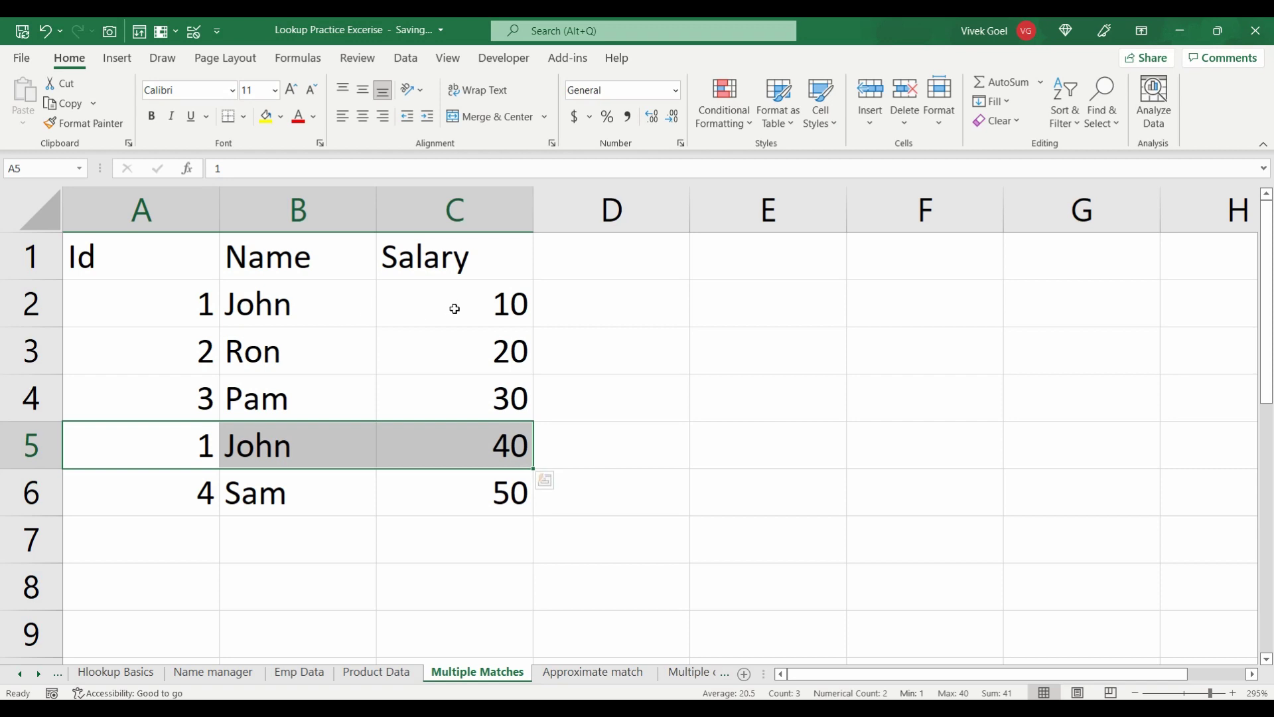
left_click_drag(454, 308, 177, 307)
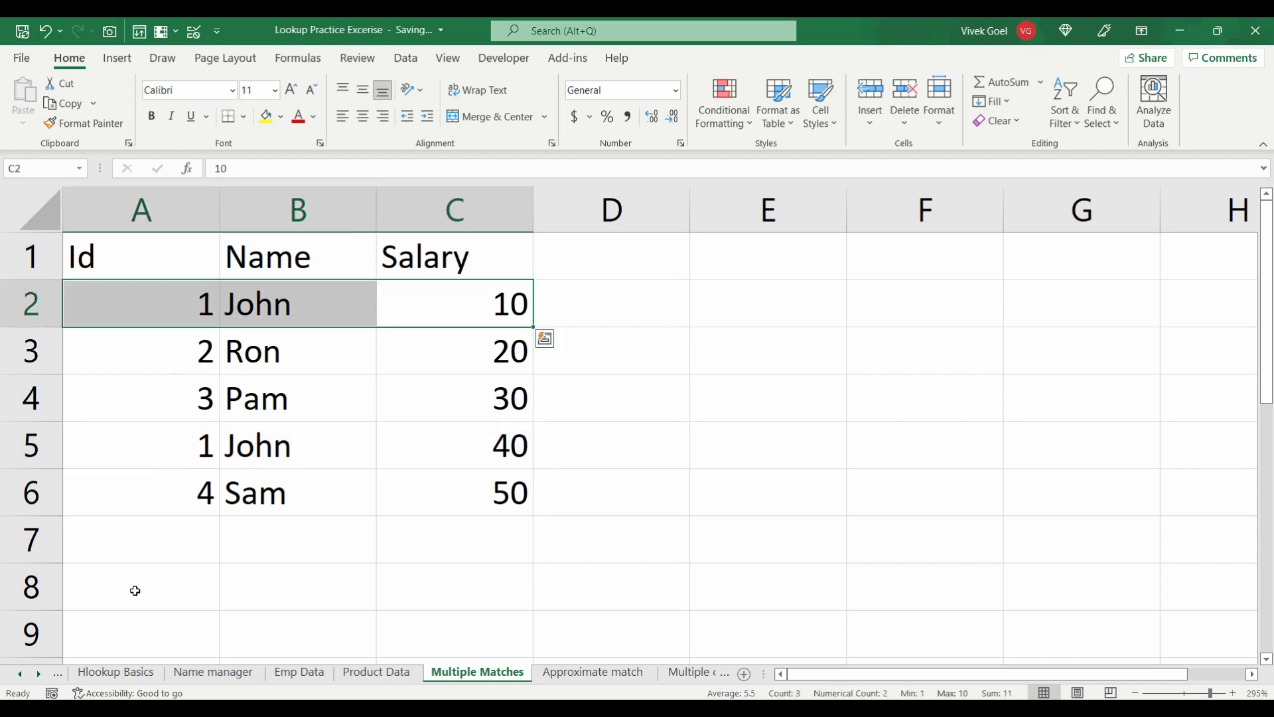
left_click(41, 674)
left_click(40, 674)
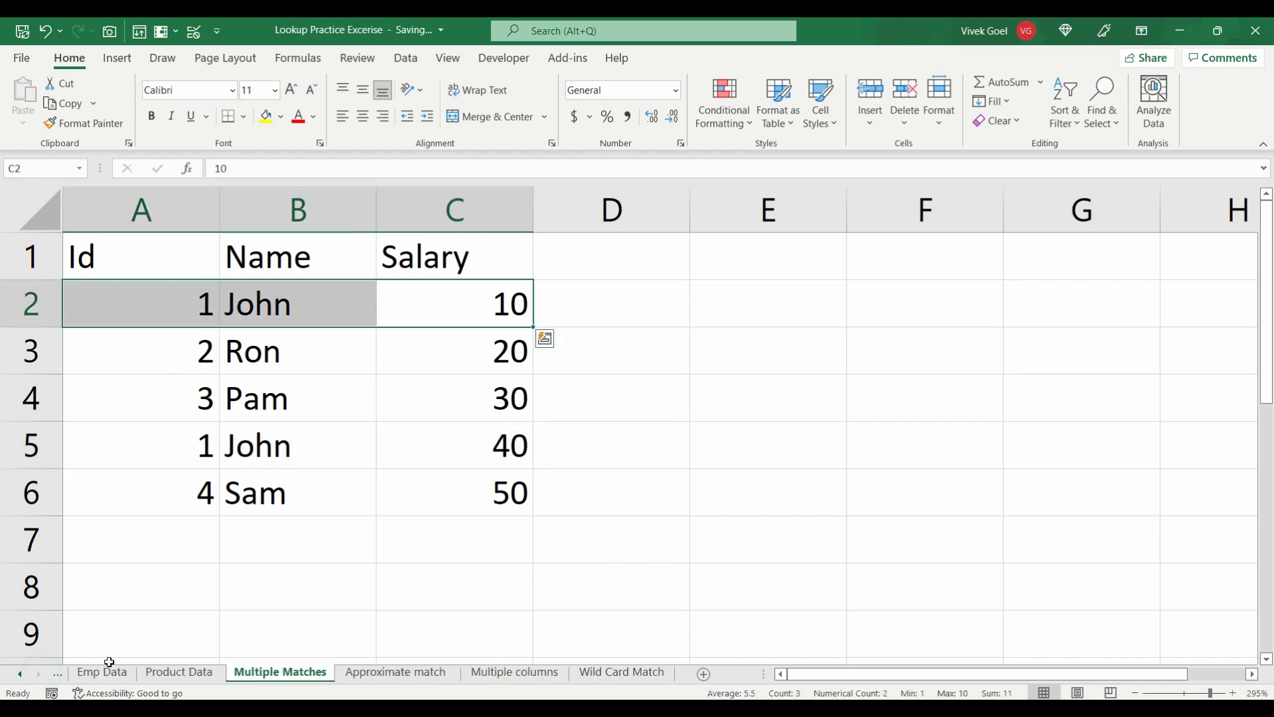
Step: Highlight the Start Date/End date headers and row 11's Id 5, Pam, HR and empty dates
left_click(472, 672)
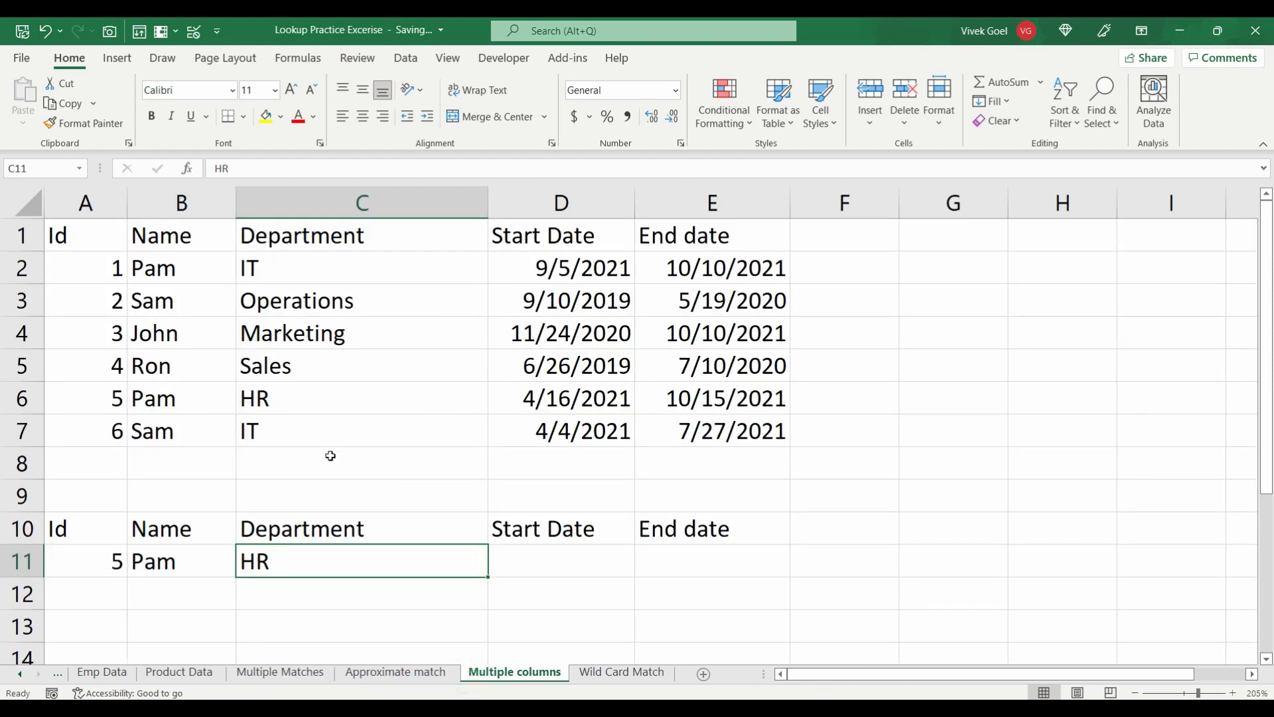
left_click_drag(558, 247, 658, 236)
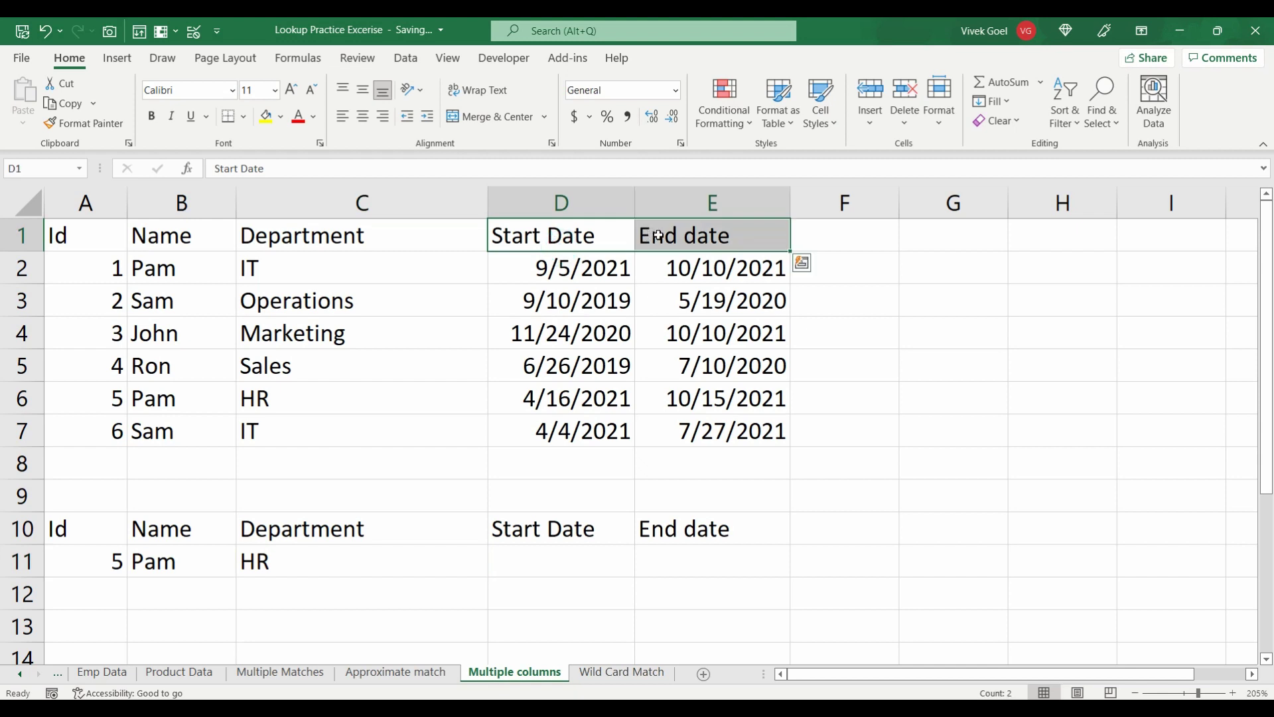
left_click_drag(103, 561, 247, 554)
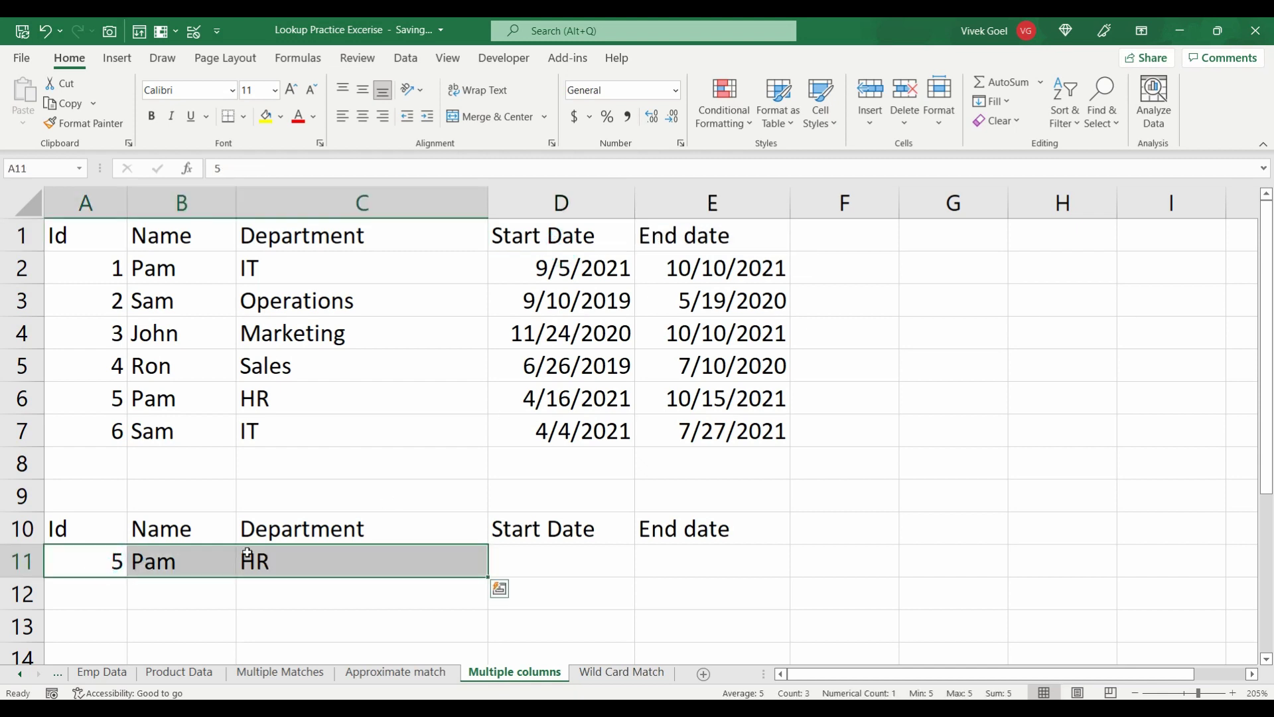
left_click(108, 564)
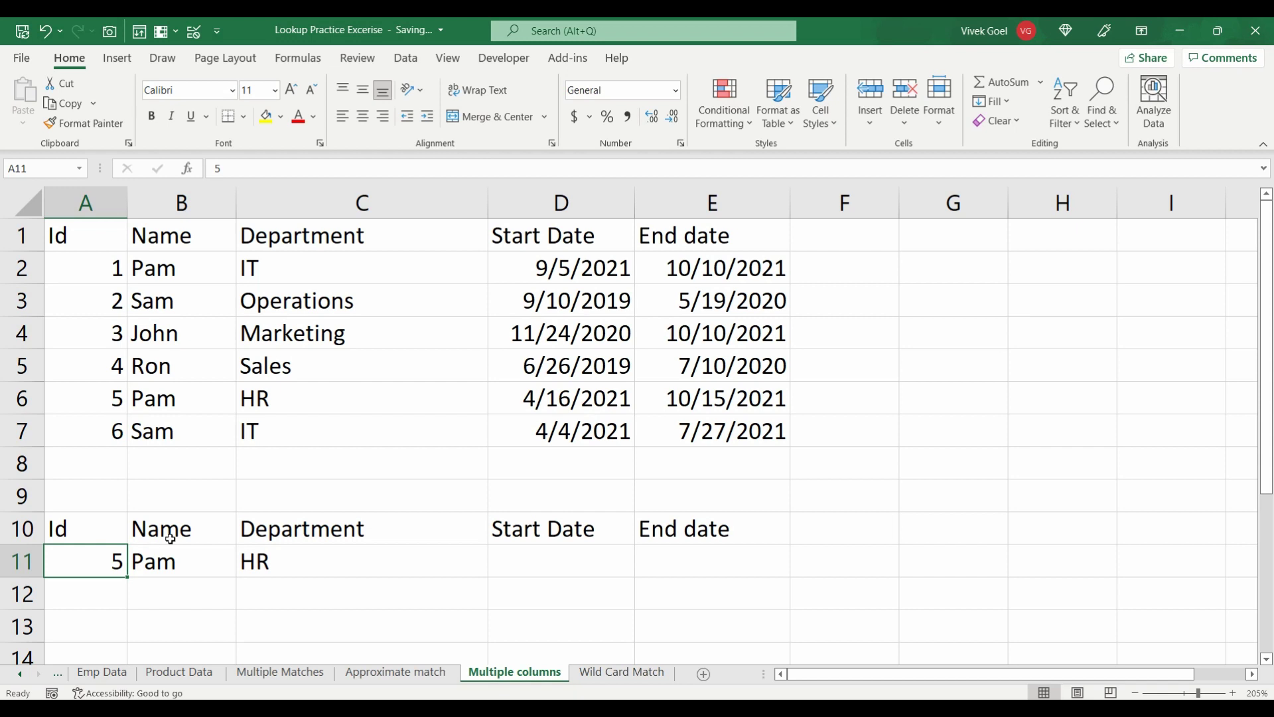
left_click_drag(170, 538, 170, 560)
left_click_drag(250, 527, 262, 562)
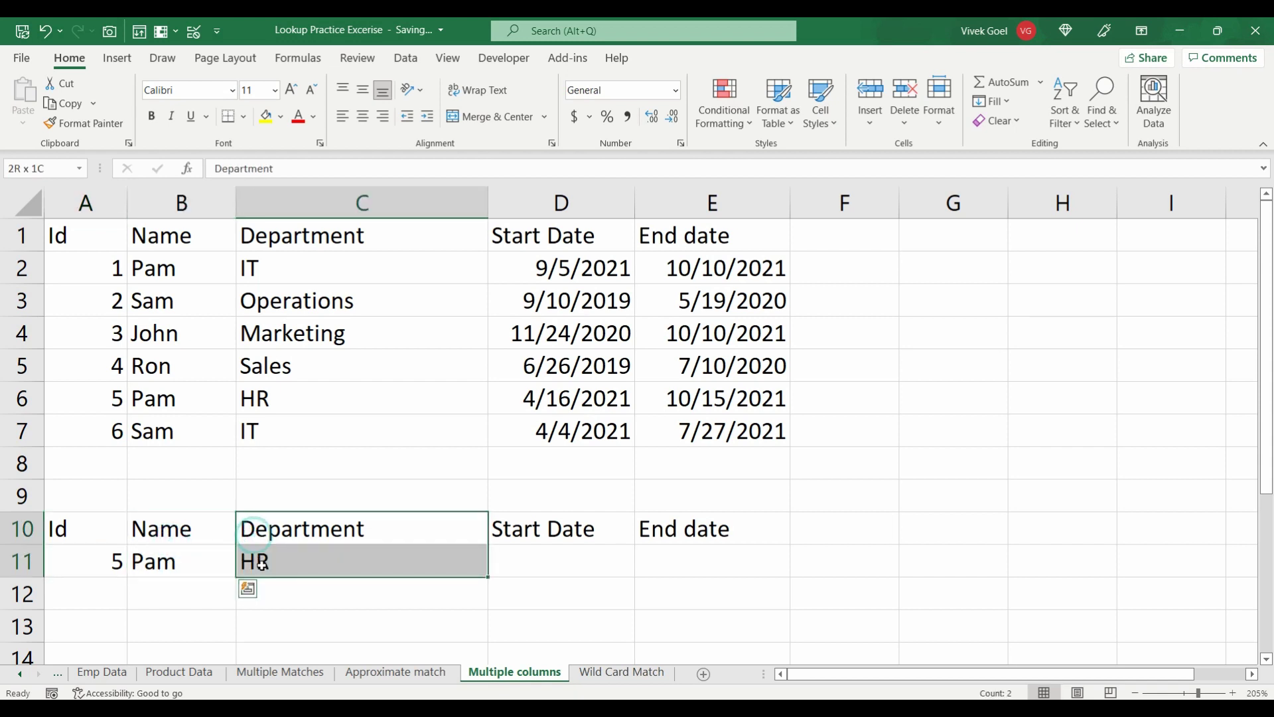
left_click_drag(540, 563, 645, 569)
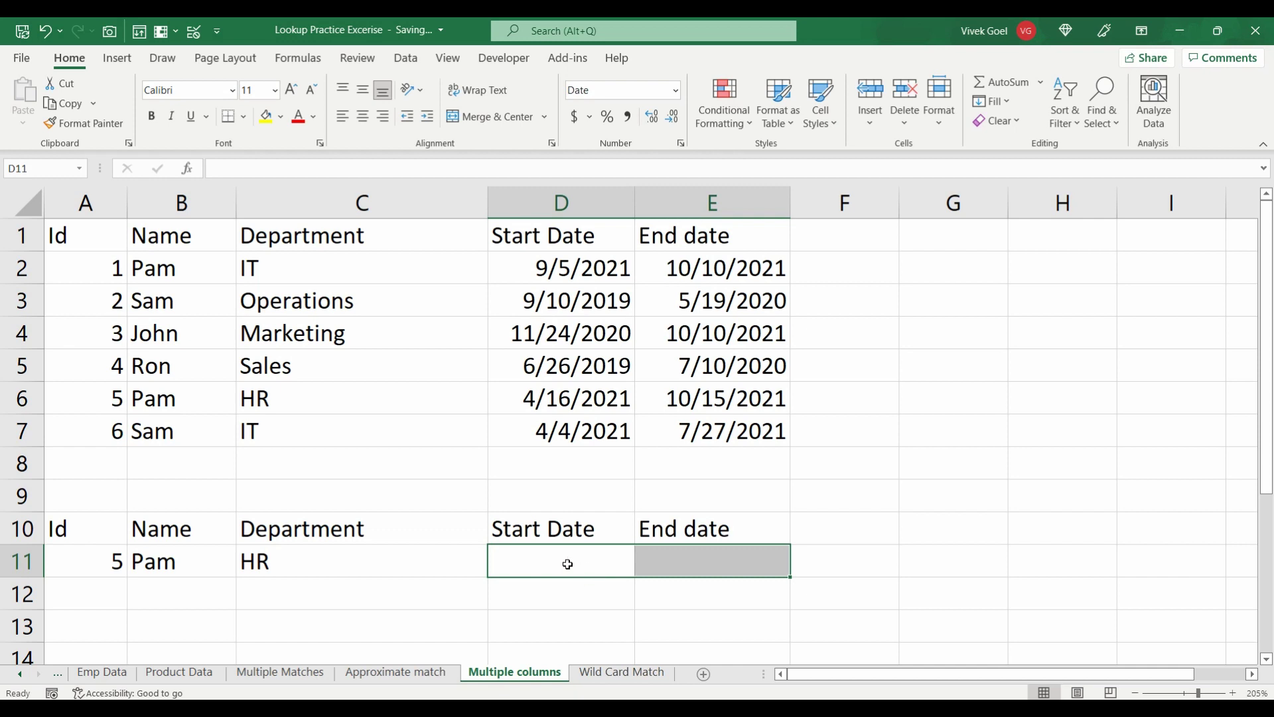
Step: Enter J in A9 and highlight the J names Jane, John and James
left_click(600, 672)
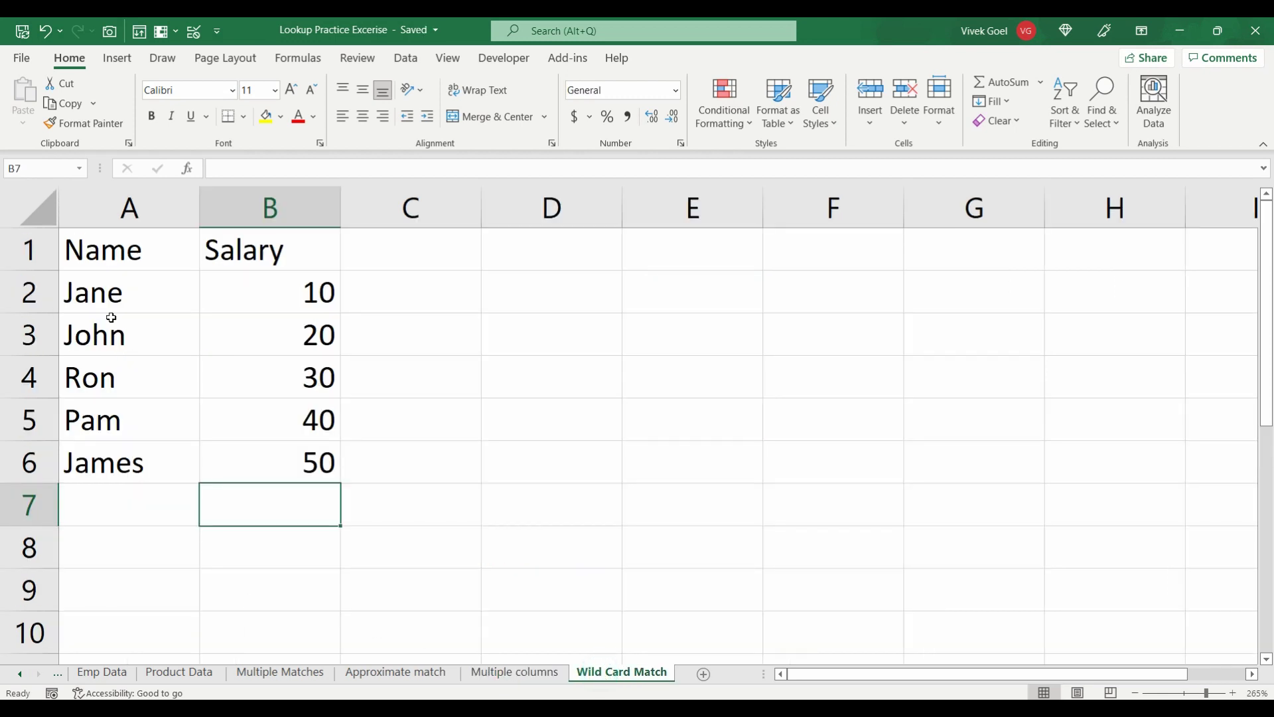
left_click(113, 596)
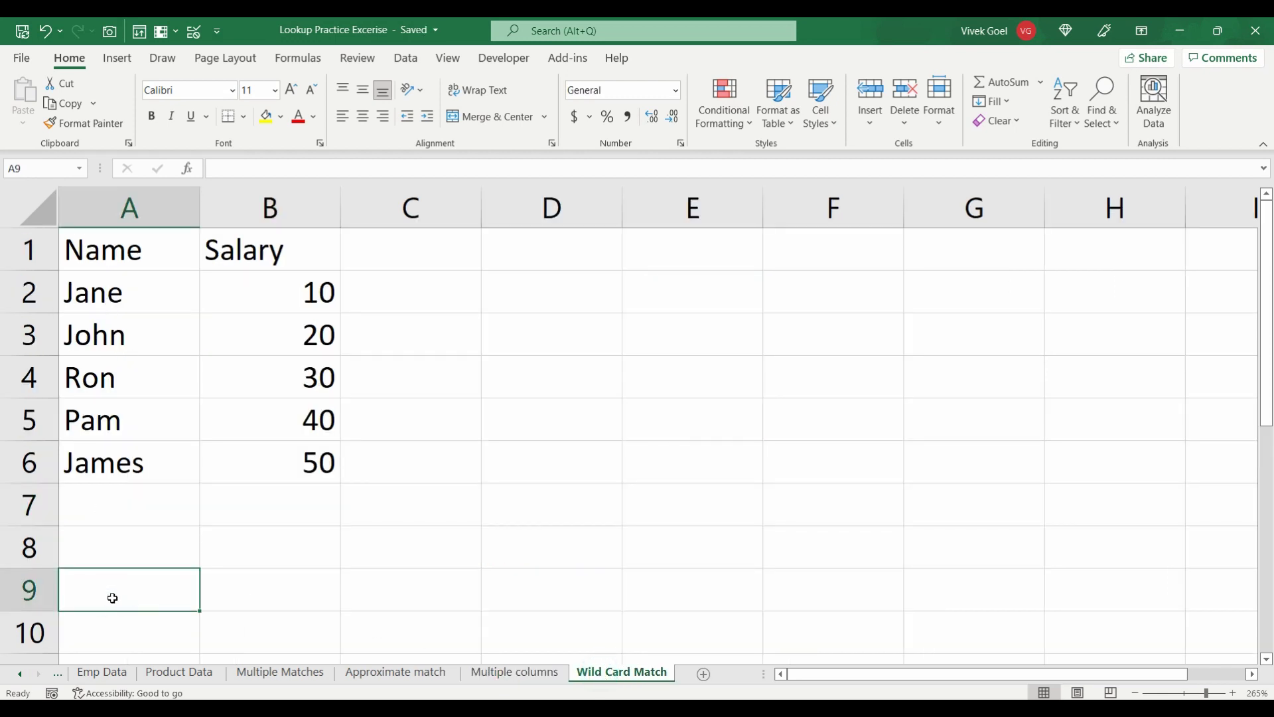
type("J")
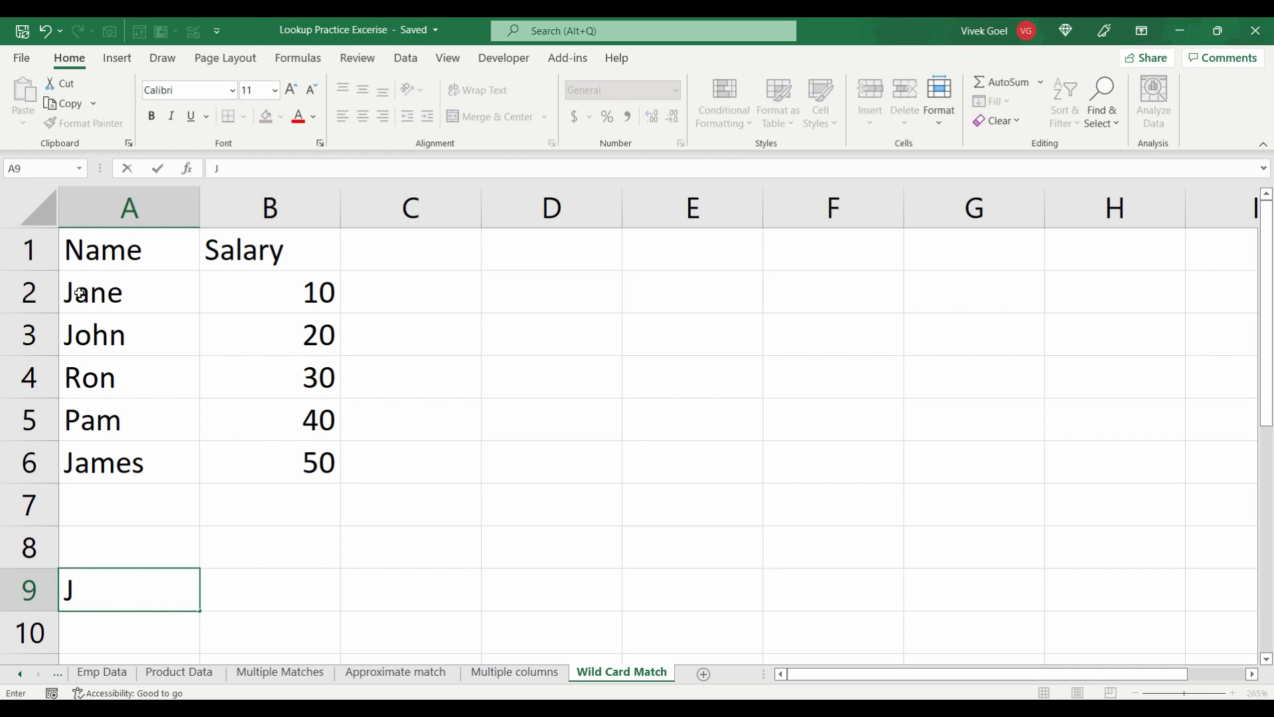
left_click(201, 539)
left_click_drag(87, 296, 268, 319)
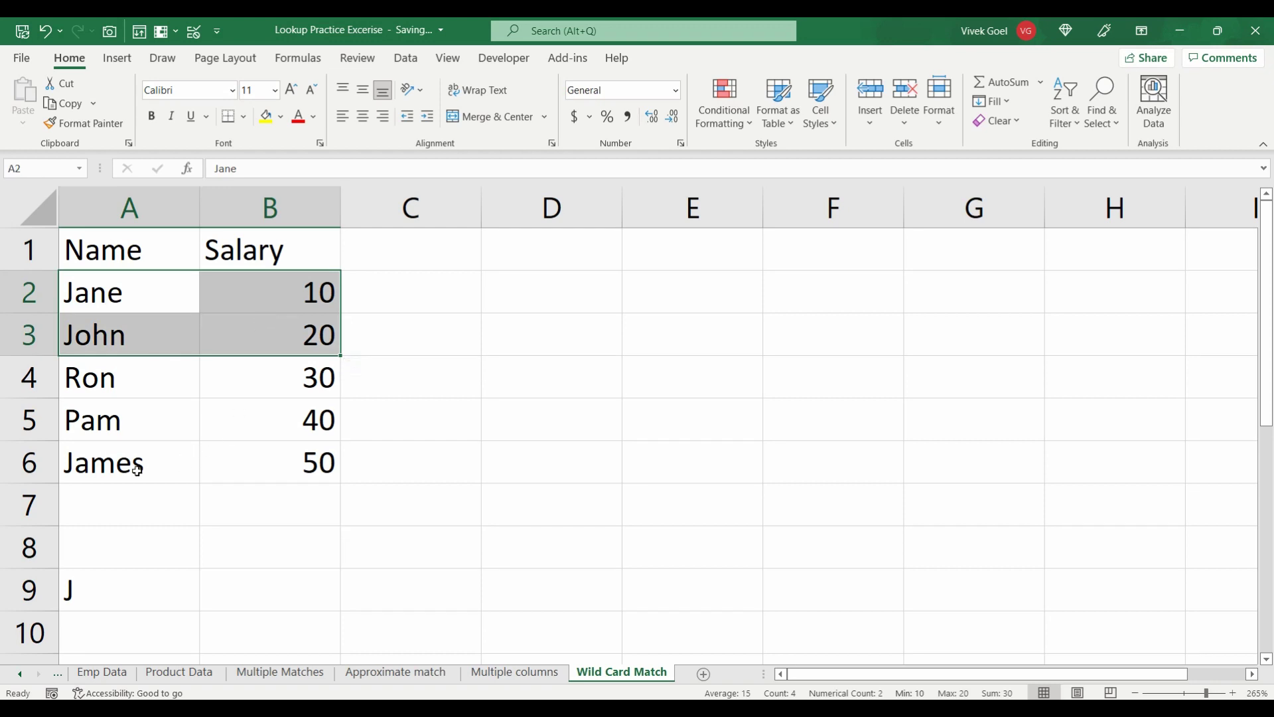
left_click_drag(111, 463, 232, 451)
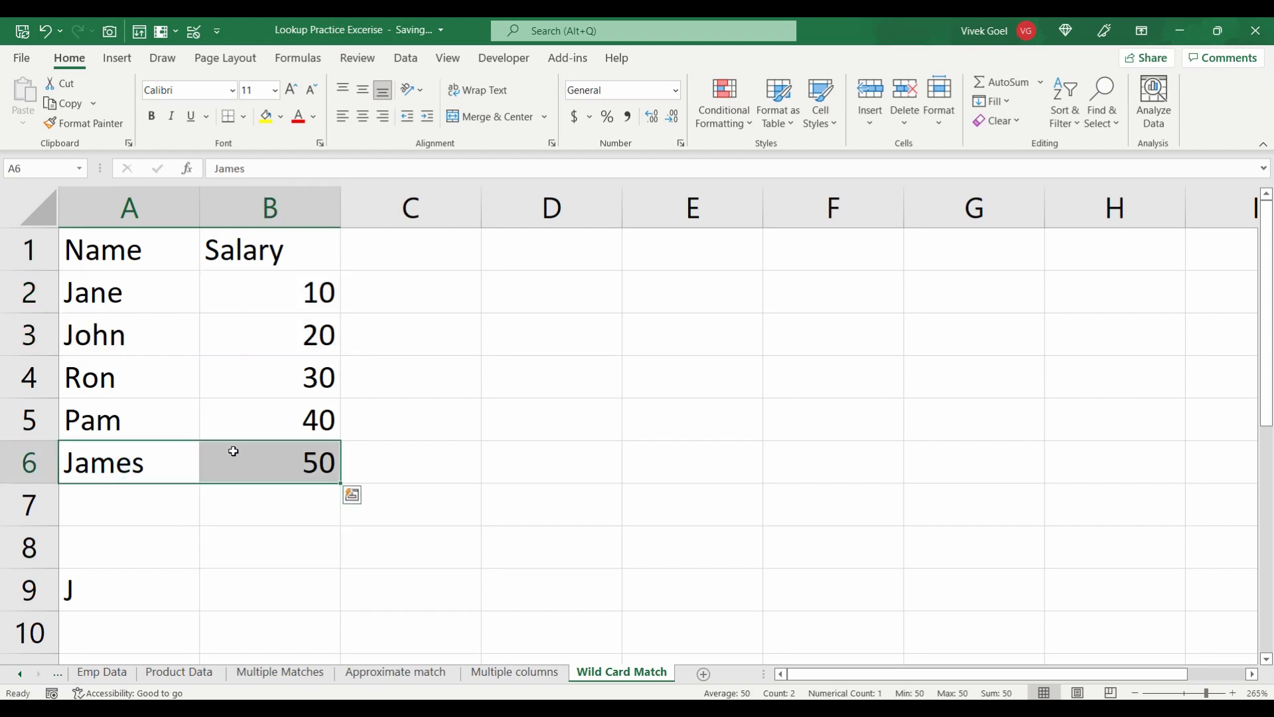
Step: Copy the Name and Salary headers from A1:B1 into row 8 at A8
left_click_drag(251, 247, 108, 243)
key("ctrl+c")
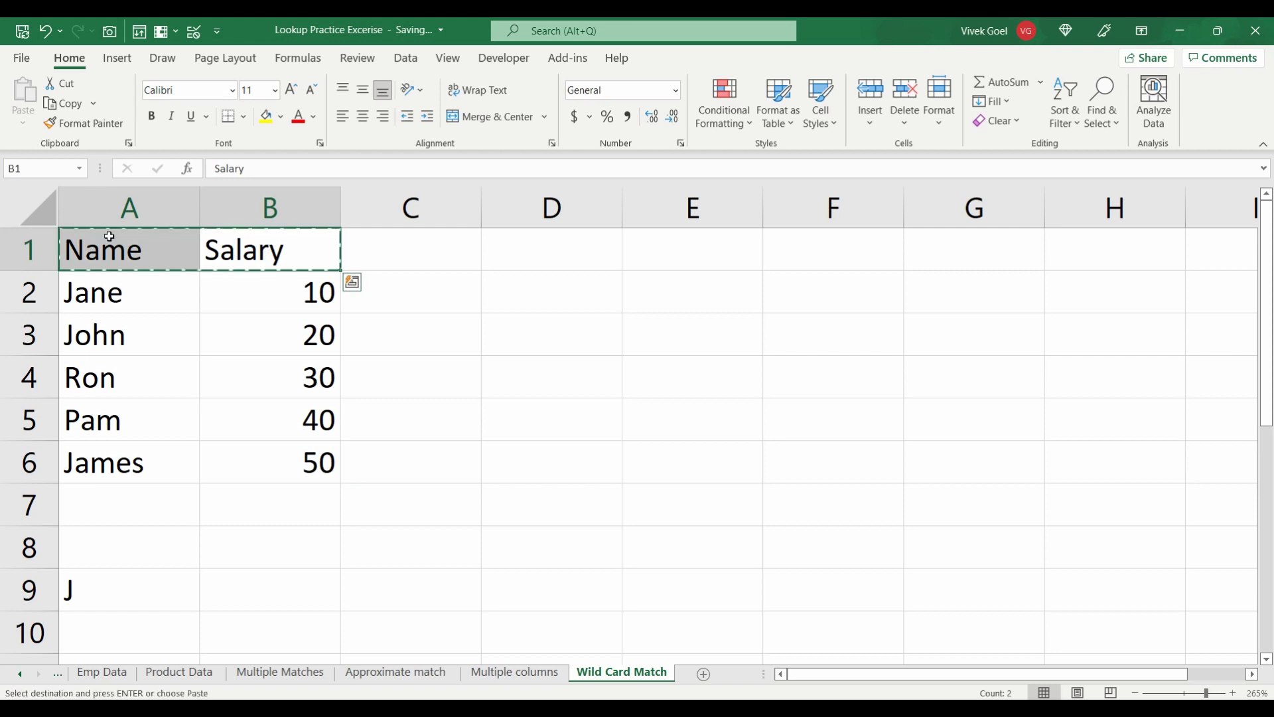
left_click(97, 549)
key("ctrl+v")
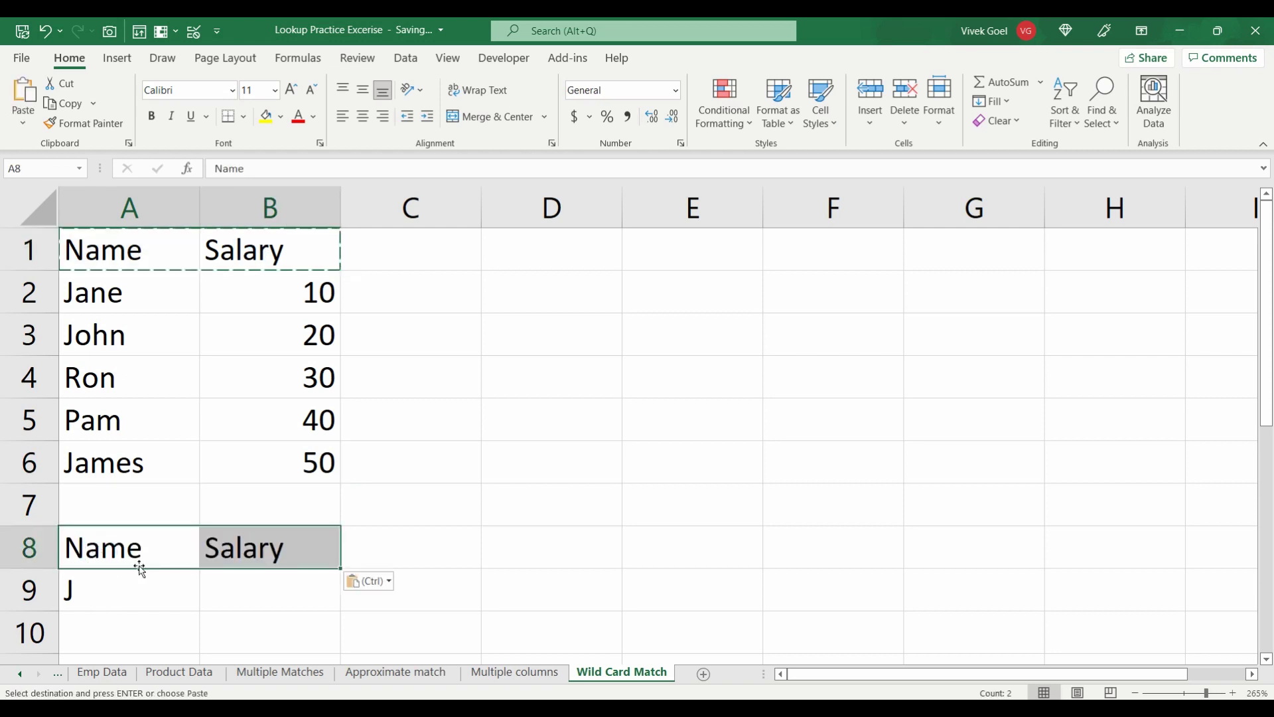
left_click(272, 462)
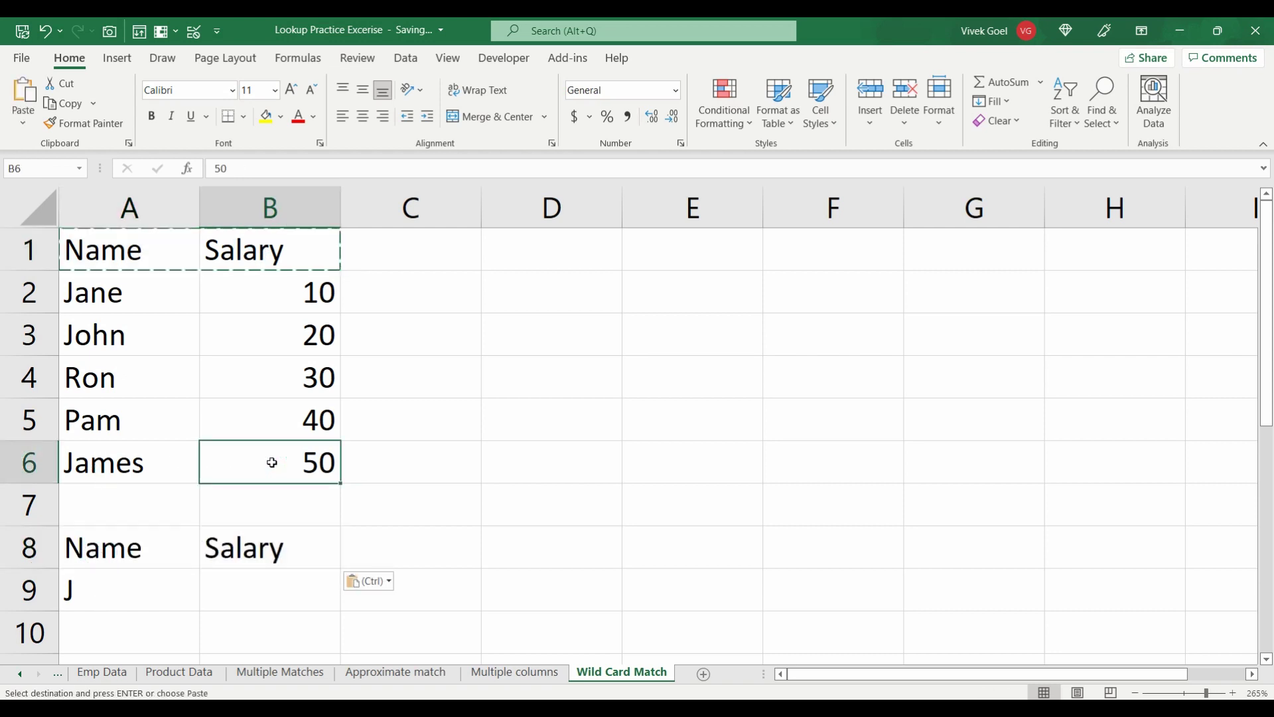